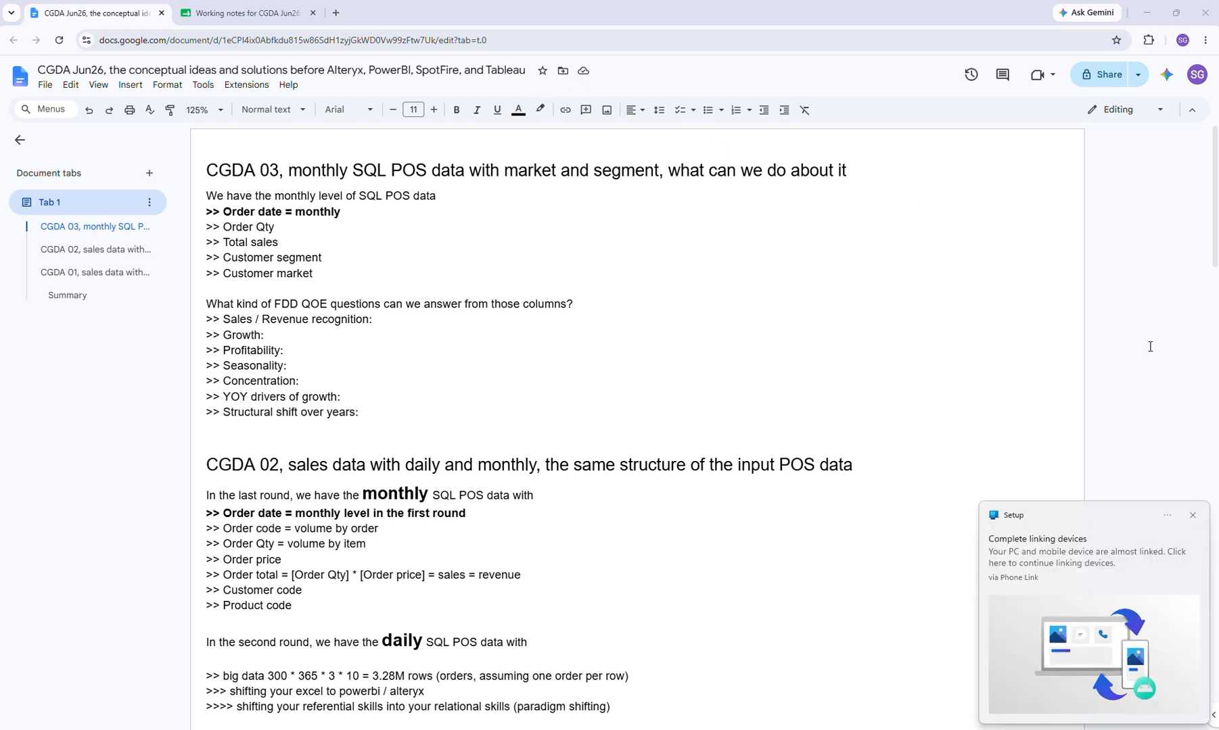
# Dismiss the device-linking notification and add a question mark to the end of the CGDA 03 heading.
pyautogui.click(1192, 516)
pyautogui.doubleClick(471, 188)
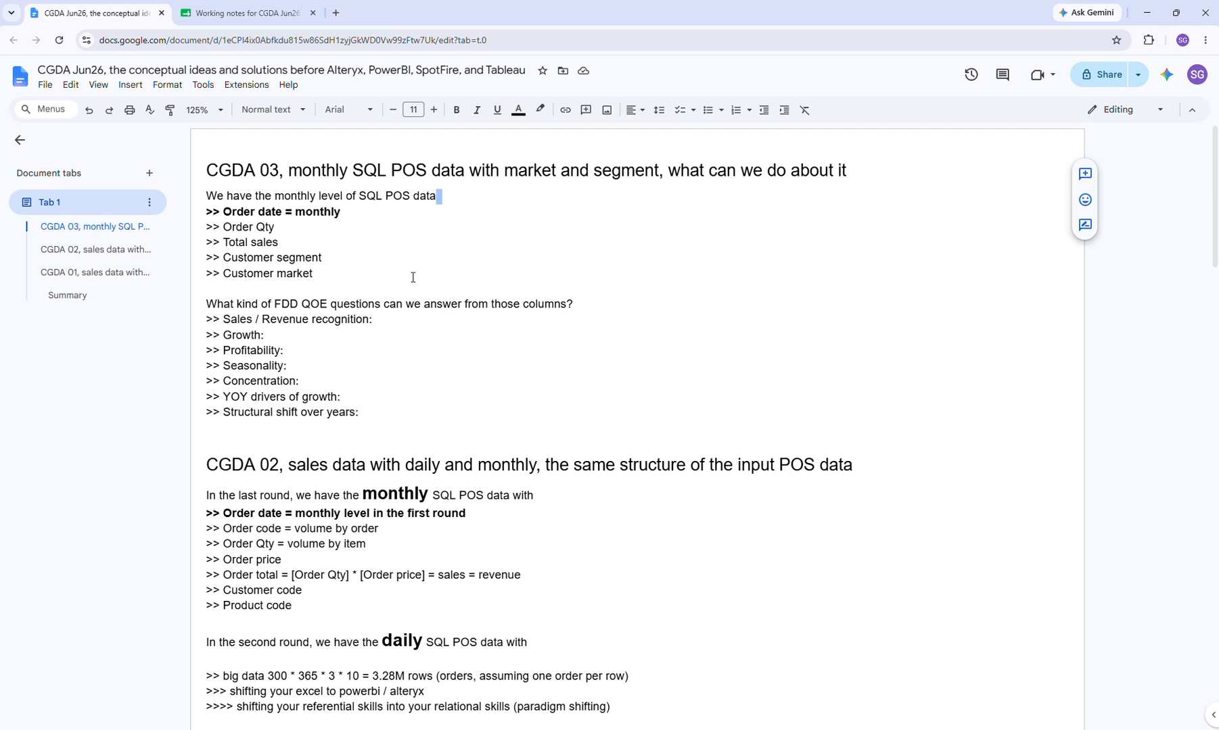
pyautogui.click(876, 170)
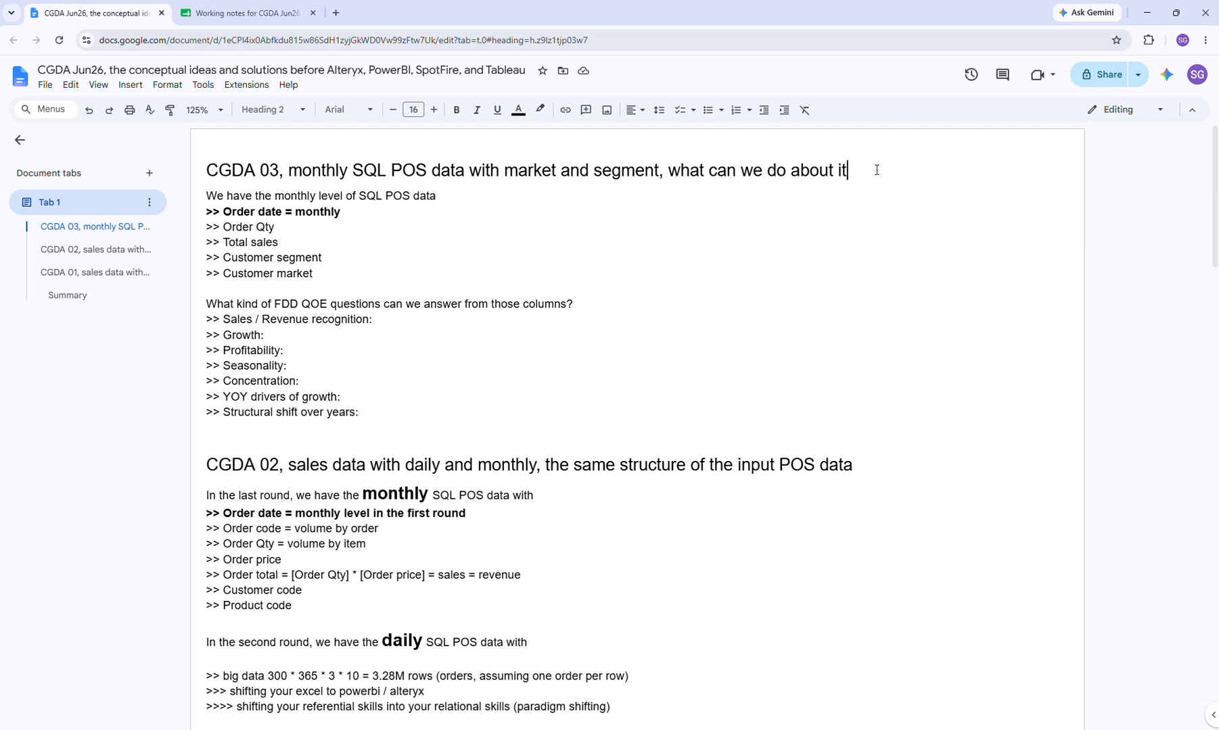
pyautogui.write('?')
pyautogui.moveTo(196, 257); pyautogui.dragTo(197, 270)
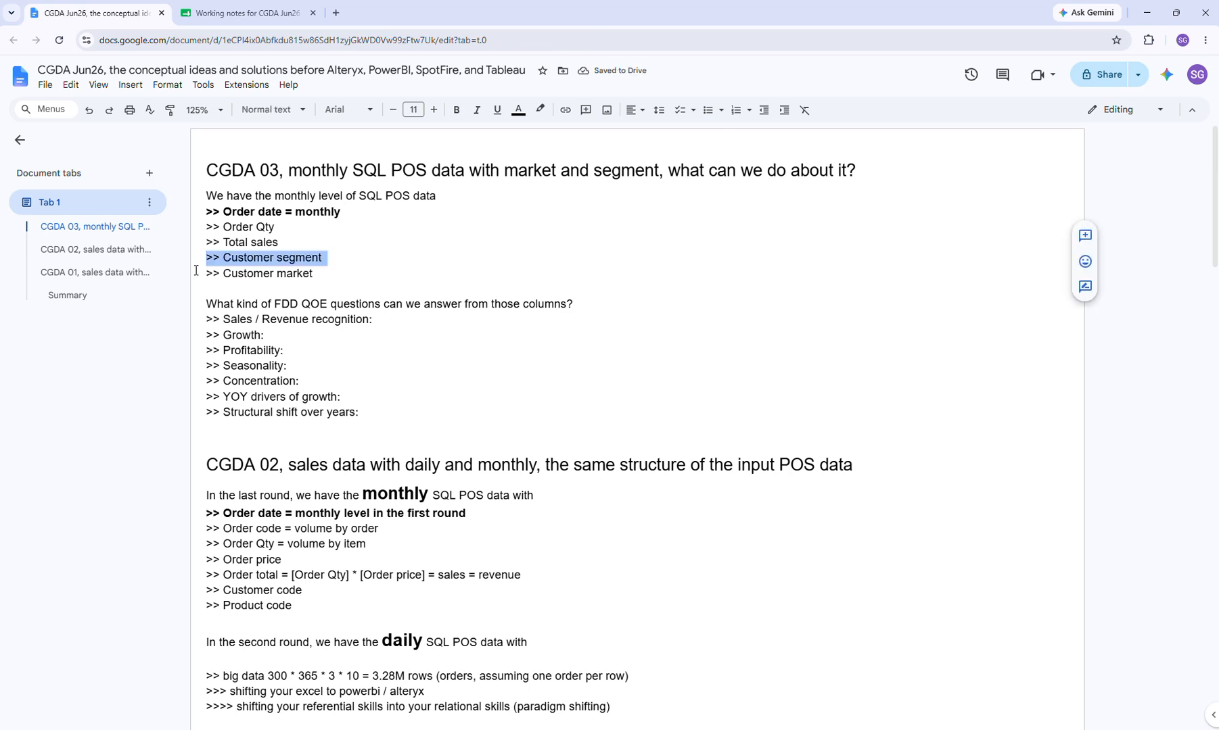
pyautogui.click(327, 196)
pyautogui.click(314, 273)
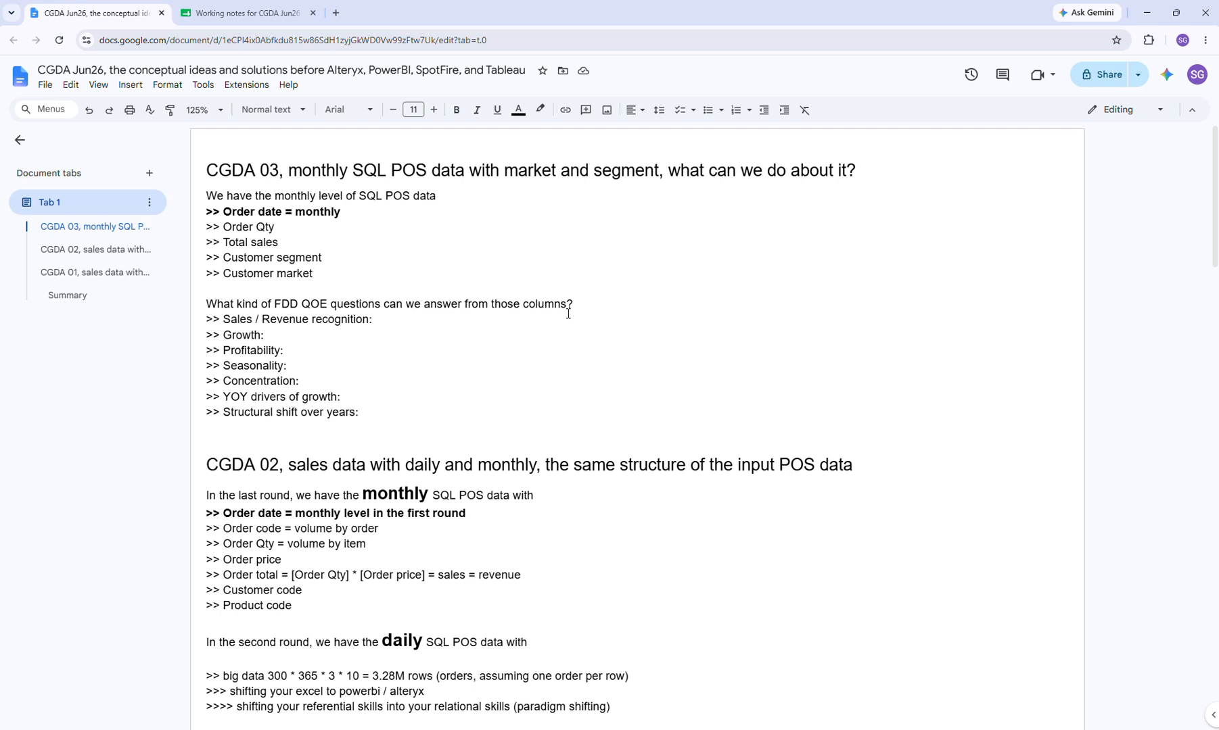
pyautogui.click(610, 304)
# Answer the Sales / Revenue recognition line with "yes, by month and year and quarter, by market and segment".
pyautogui.click(416, 319)
pyautogui.write('yes, by month and year,')
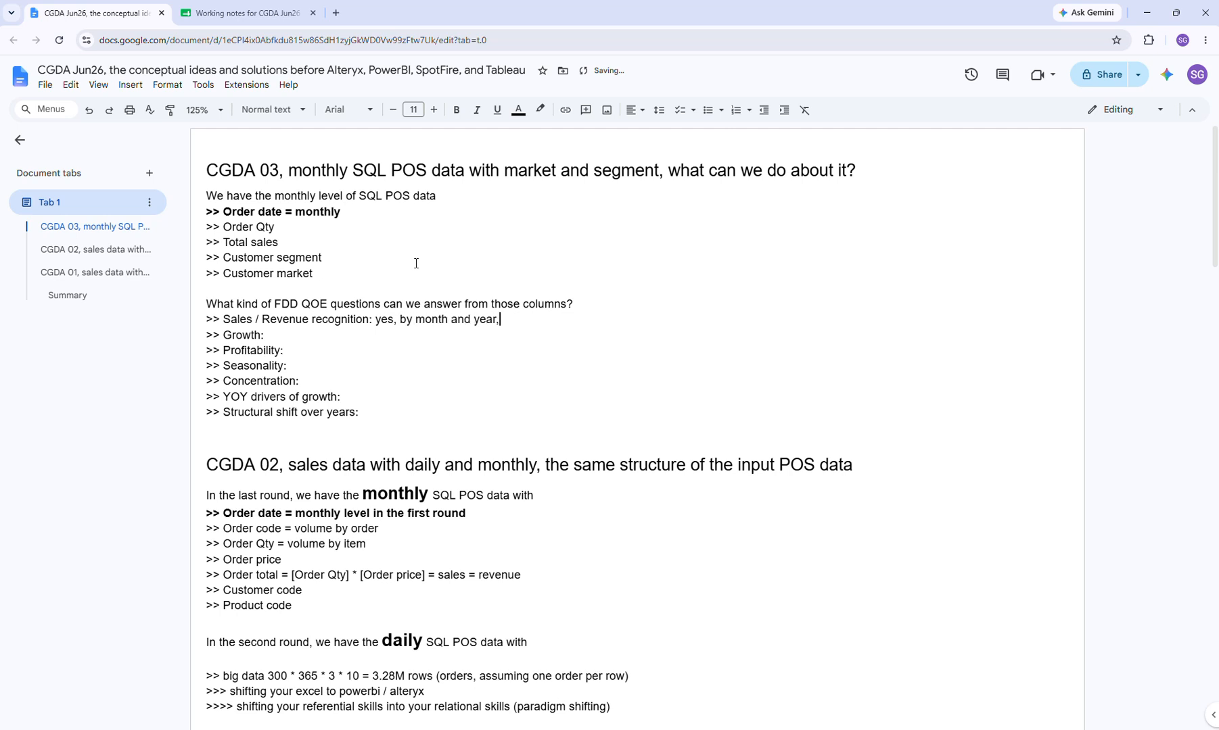
pyautogui.press('BackSpace')
pyautogui.write('and quarter,')
pyautogui.write('by market a')
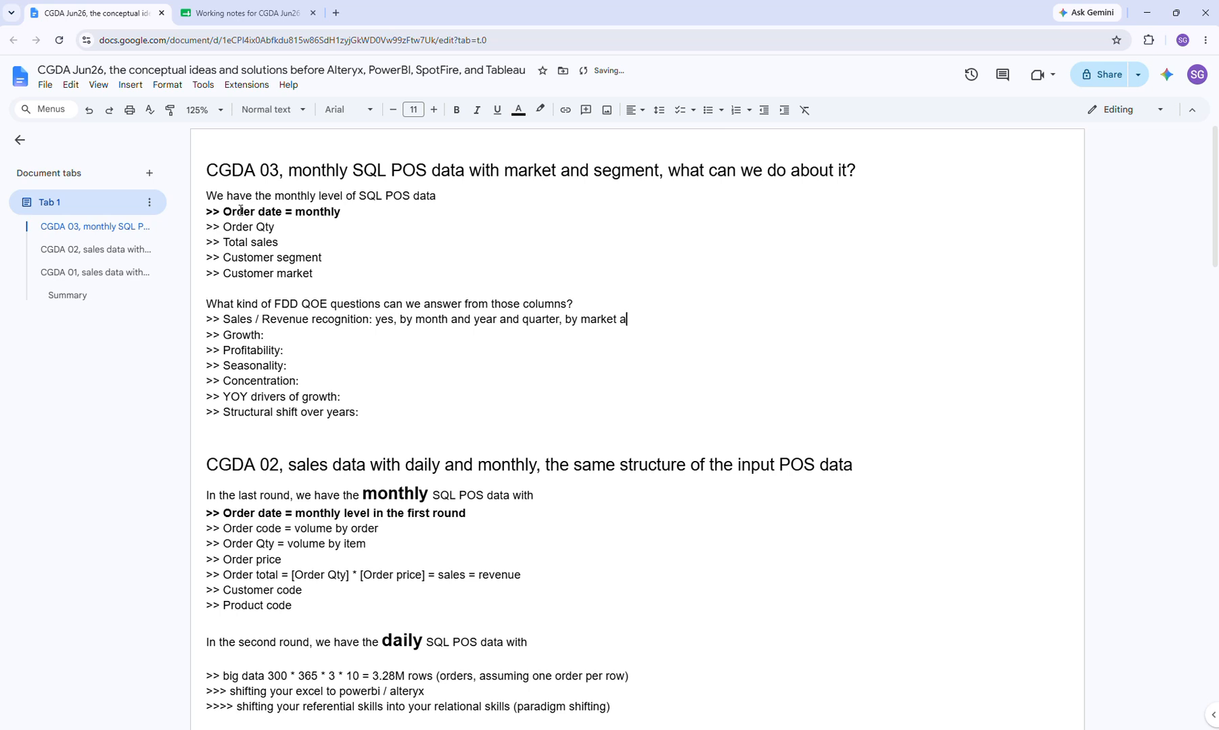
pyautogui.write('nd segment')
# Answer the Growth line with "yes, we can derive the growth rates and contribution rates from the sales".
pyautogui.click(332, 336)
pyautogui.write('yes,')
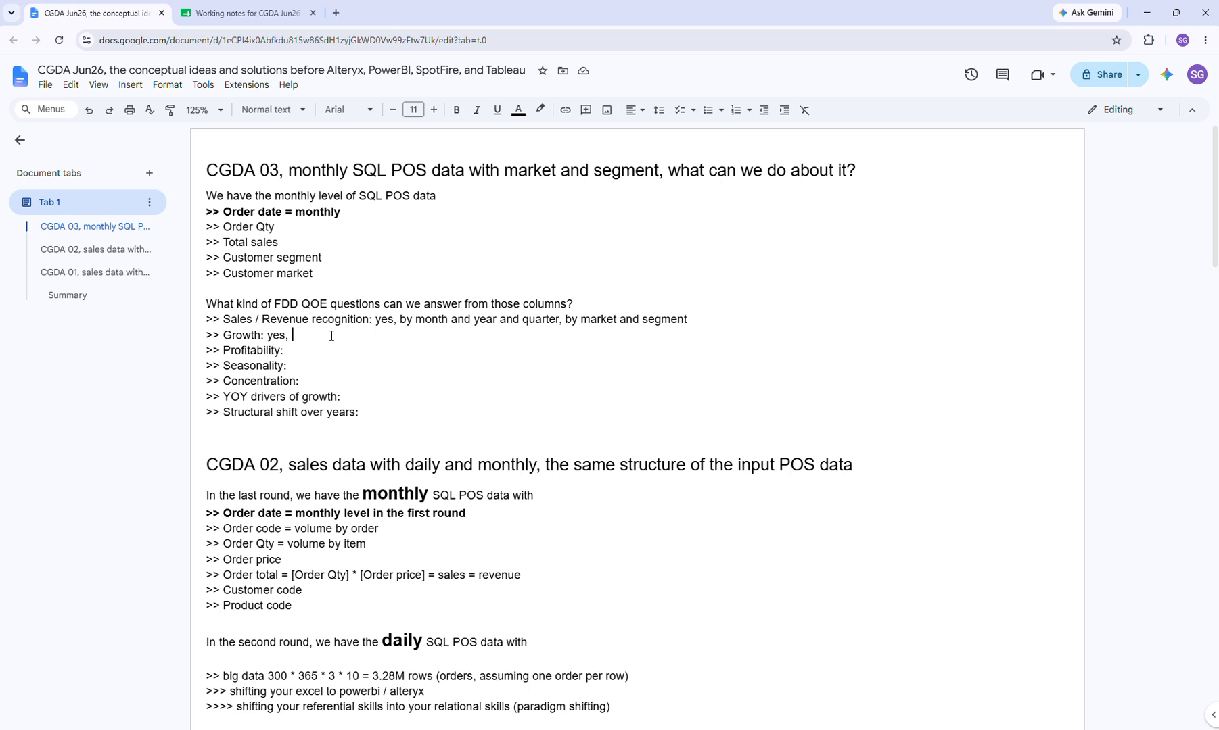
pyautogui.write('we da')
pyautogui.press('BackSpace')
pyautogui.press('BackSpace')
pyautogui.press('BackSpace')
pyautogui.write('can derive the growth rates and contribution rates ')
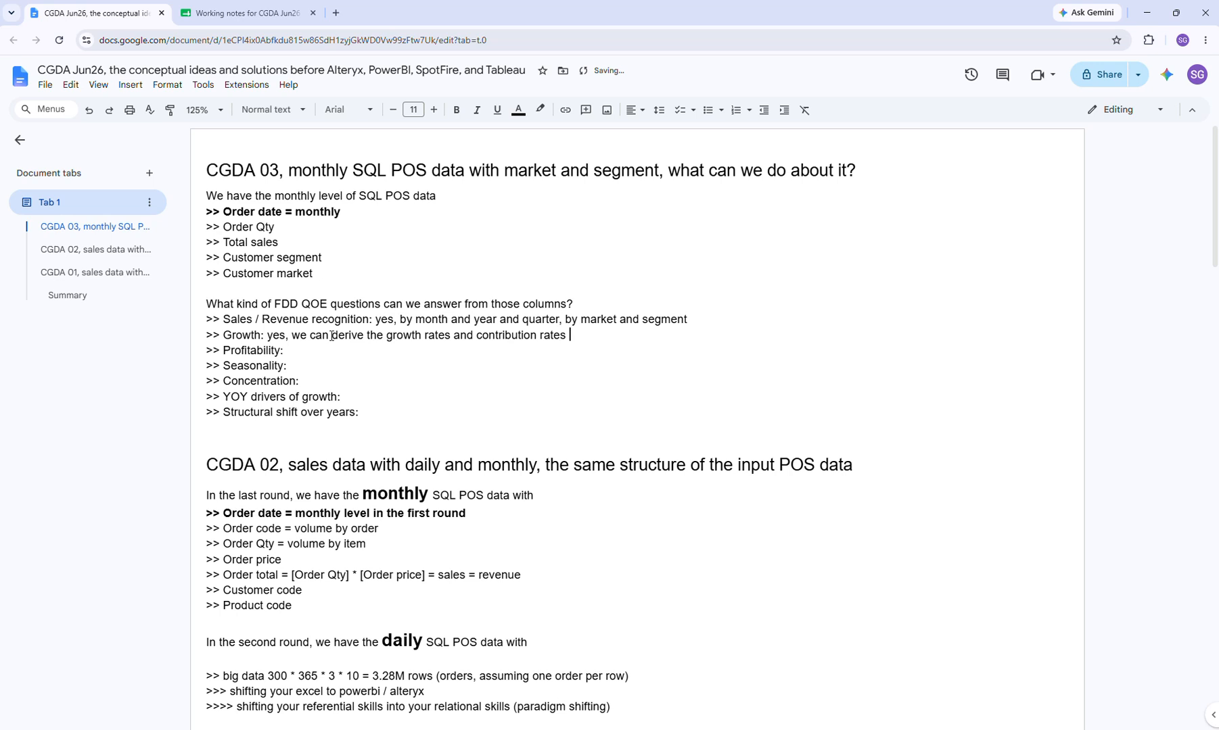
pyautogui.write('from the sales')
# Set the Growth line apart with blank lines above and below, and end its answer with a period.
pyautogui.press('Return')
pyautogui.press('Up')
pyautogui.press('Return')
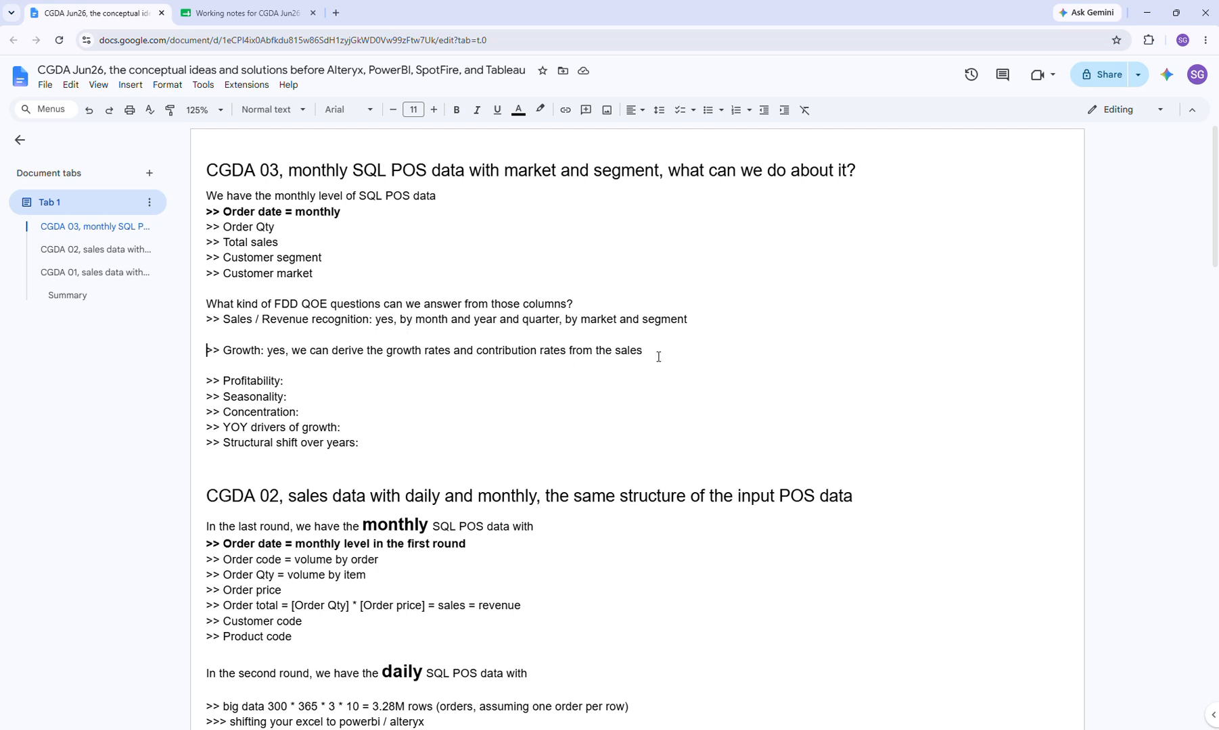
pyautogui.moveTo(656, 356); pyautogui.dragTo(643, 354)
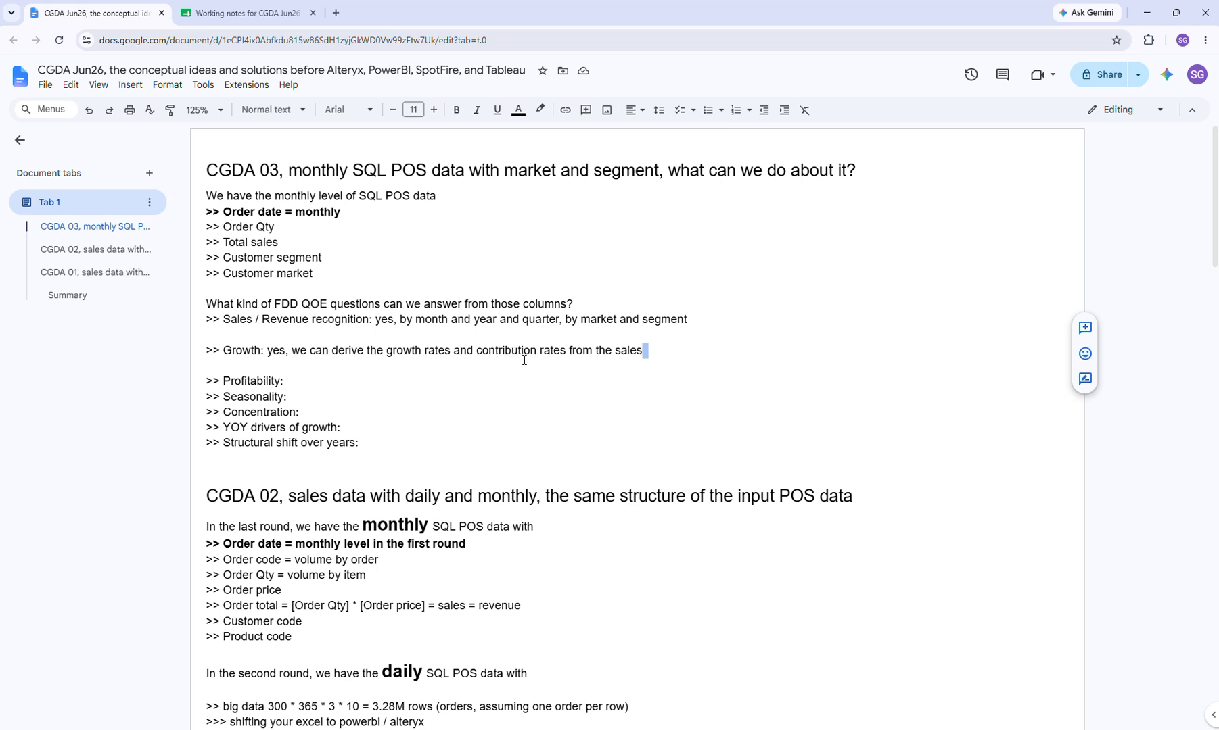
pyautogui.press('BackSpace')
pyautogui.write('.')
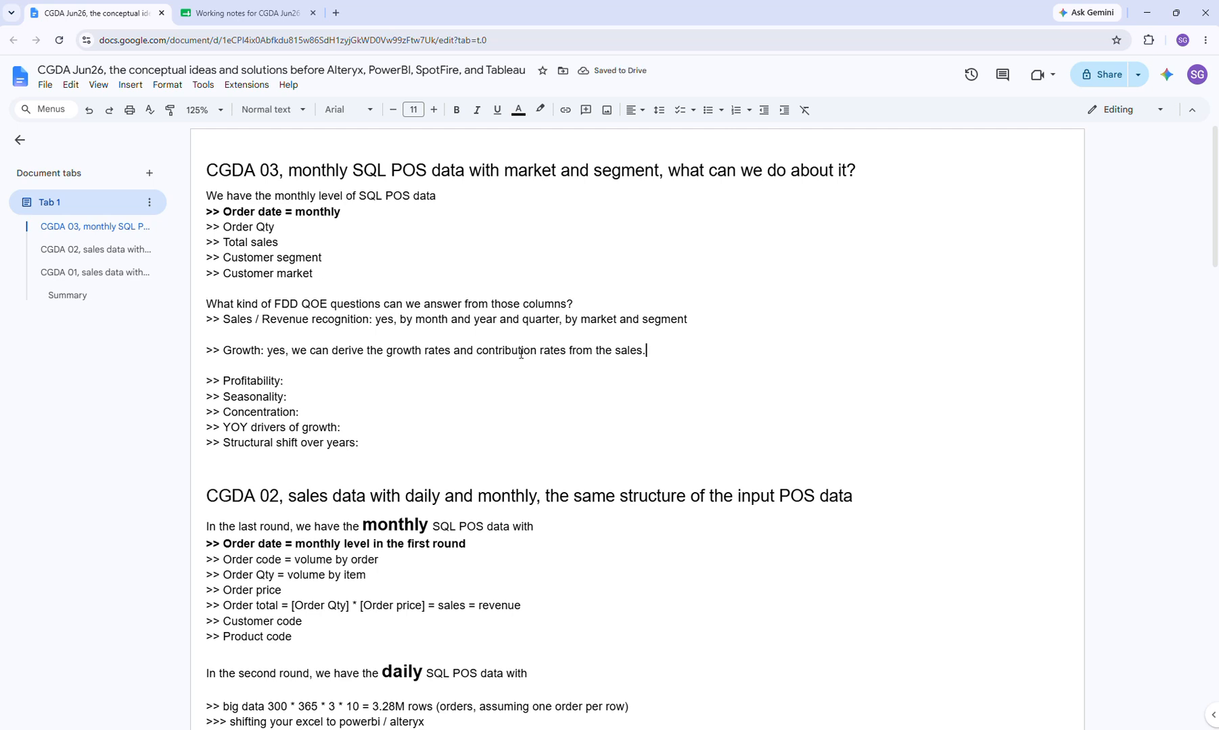
# Add a blank line below Profitability and answer it with "no, we don't have the costs / COGS side for GP and GPM".
pyautogui.click(487, 387)
pyautogui.press('Return')
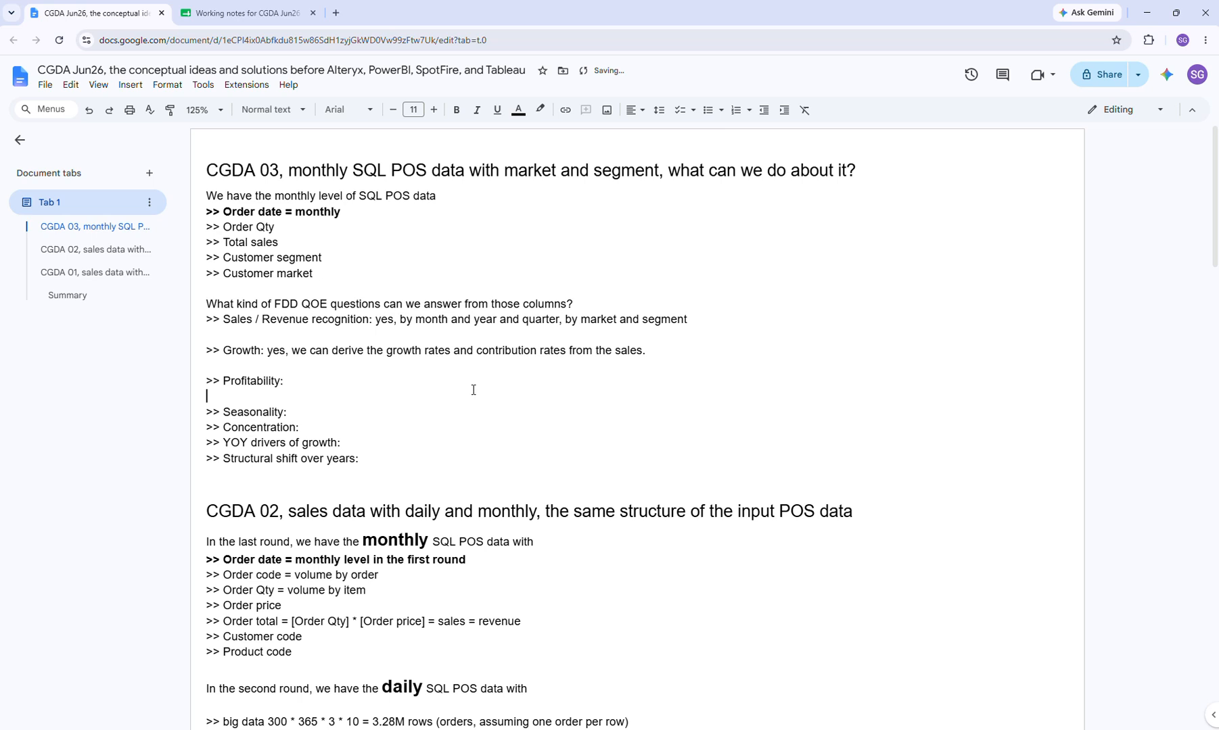
pyautogui.doubleClick(403, 386)
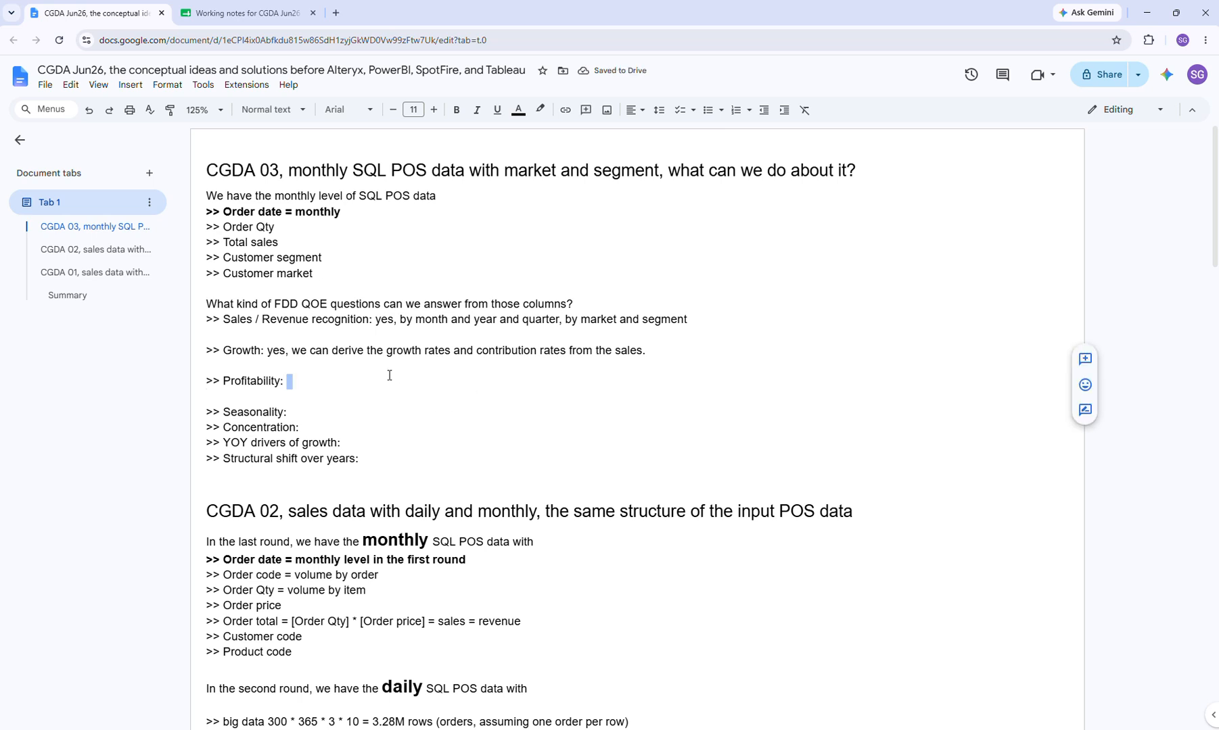
pyautogui.click(389, 375)
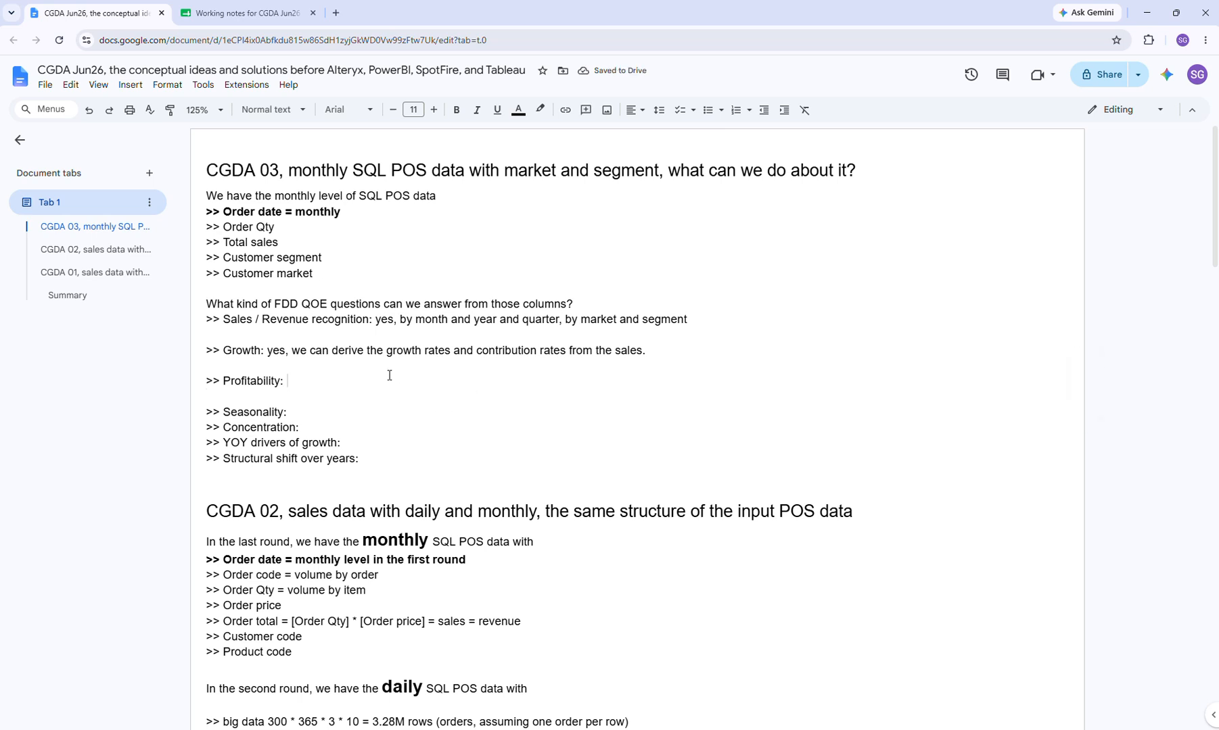
pyautogui.write("no, we don't have the cost")
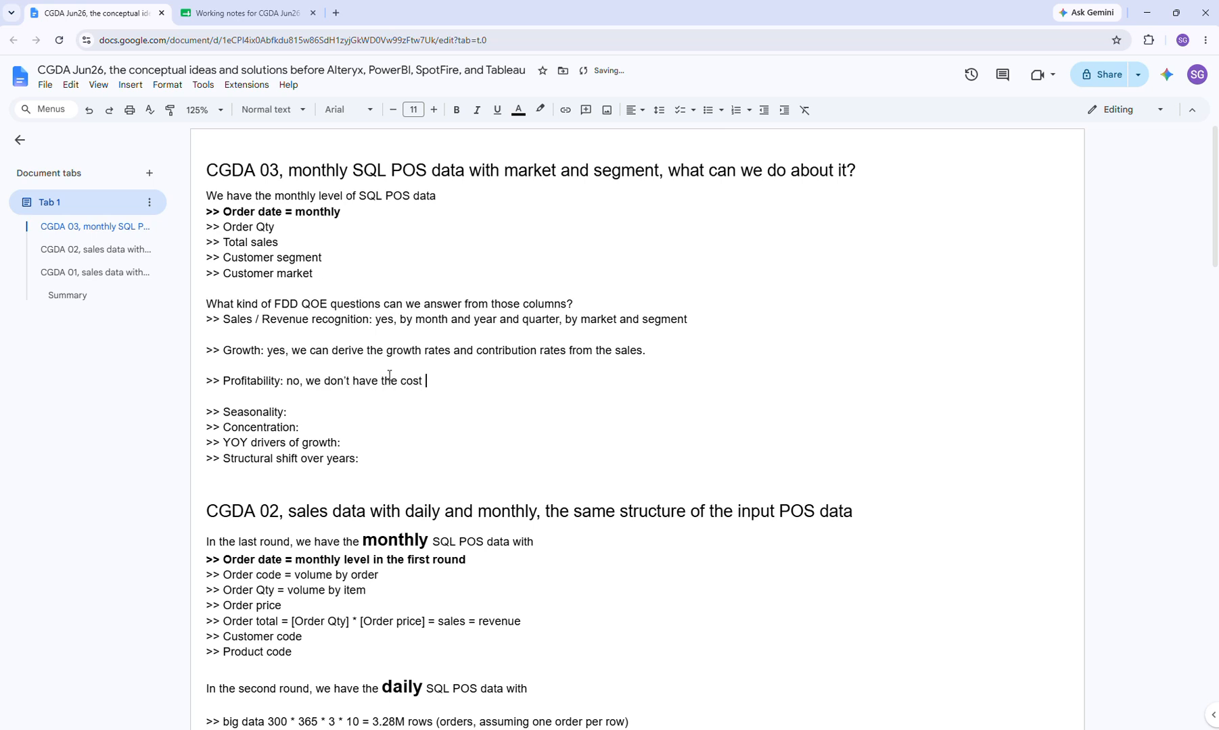
pyautogui.press('BackSpace')
pyautogui.press('BackSpace')
pyautogui.write('ts / COGS side for GP and GP')
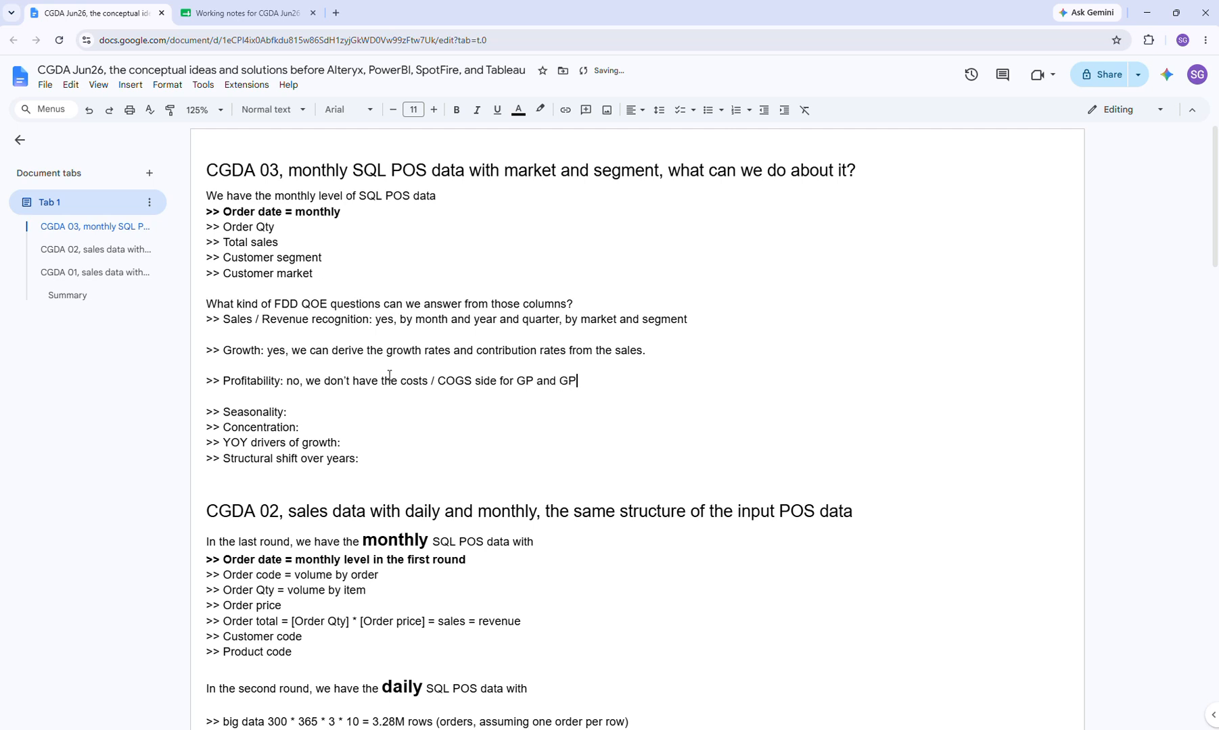
pyautogui.write('M')
# Add a blank line below Seasonality and answer it with "yes, because we have the months".
pyautogui.press('Down')
pyautogui.press('Down')
pyautogui.press('Return')
pyautogui.press('Up')
pyautogui.write('yes, because wer have the month')
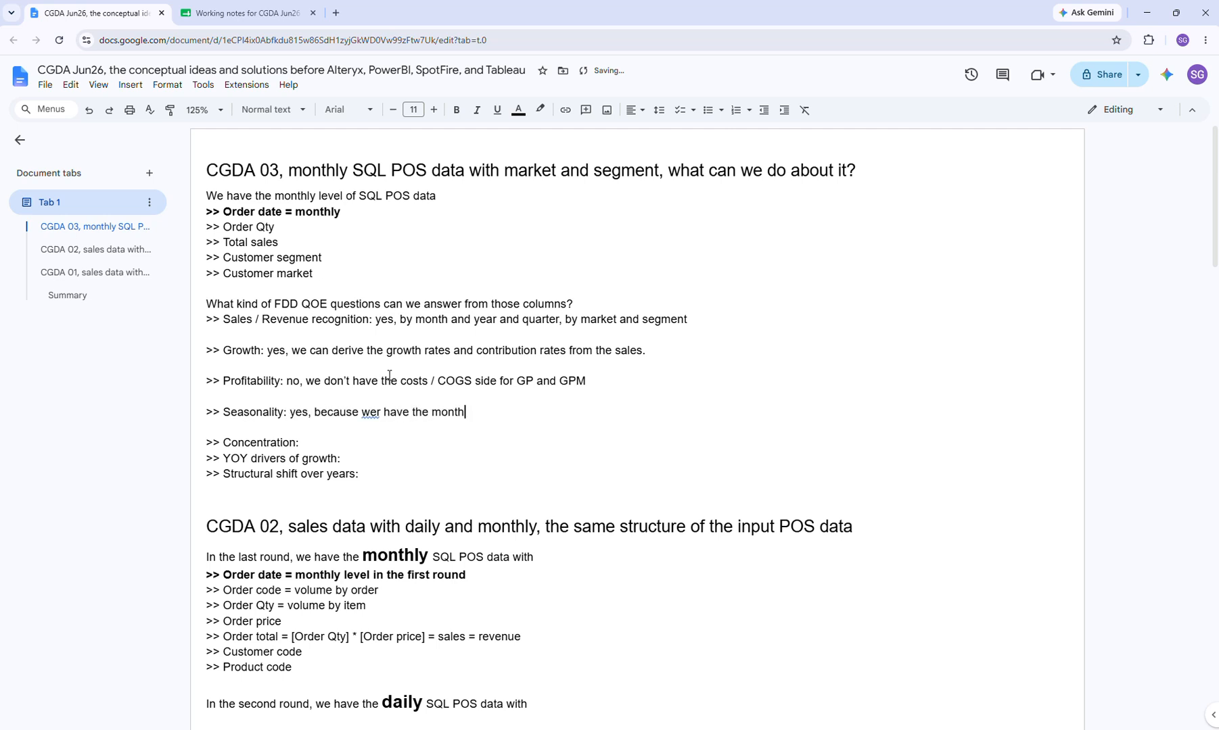
pyautogui.click(379, 411)
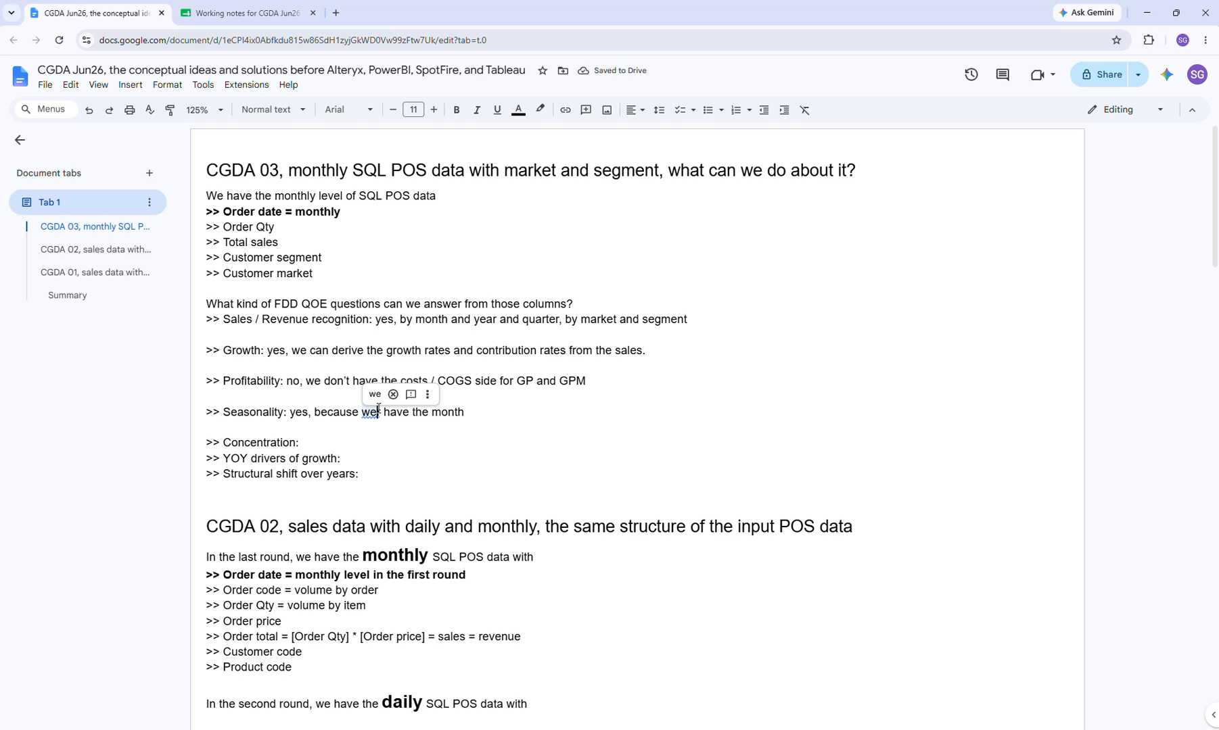
pyautogui.press('BackSpace')
pyautogui.click(462, 411)
pyautogui.write('s')
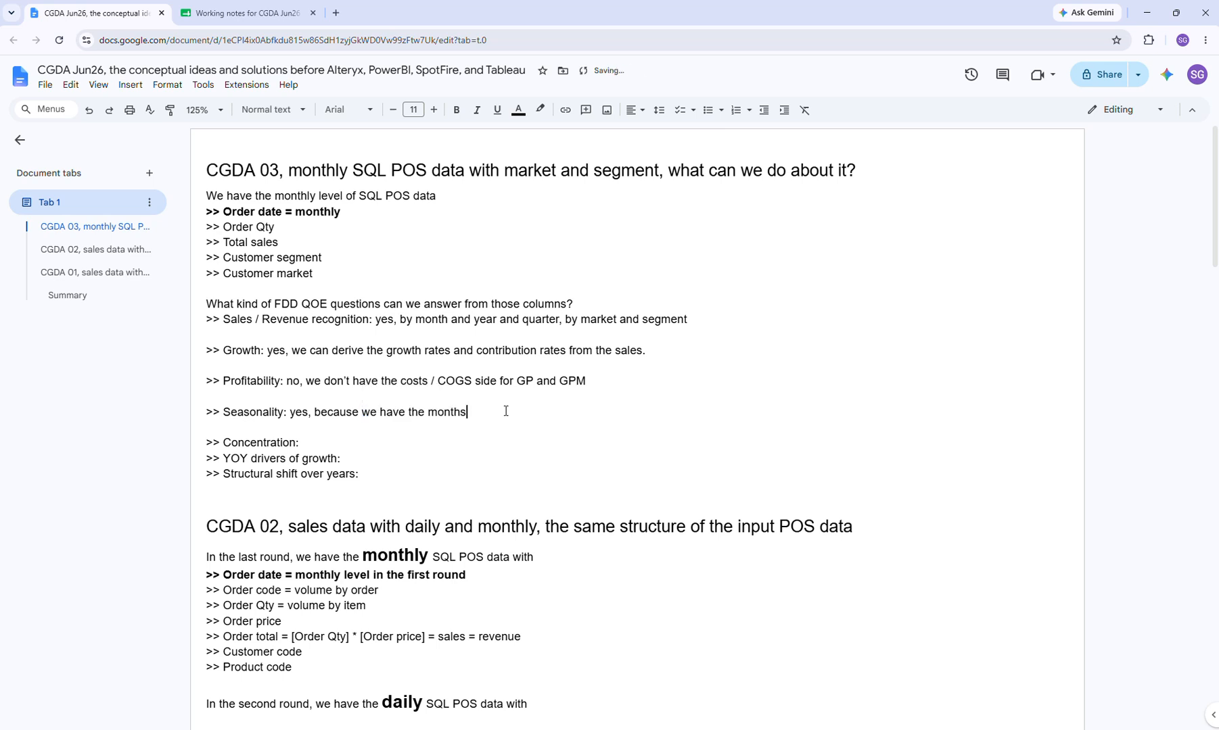
# Extend the Seasonality answer with "and, therefore, the quarters".
pyautogui.write(' and the quarters')
pyautogui.press('Left')
pyautogui.press('Left')
pyautogui.press('Left')
pyautogui.press('Left')
pyautogui.press('Left')
pyautogui.press('Left')
pyautogui.press('Left')
pyautogui.press('Left')
pyautogui.press('Left')
pyautogui.press('Left')
pyautogui.press('Left')
pyautogui.press('Left')
pyautogui.press('Left')
pyautogui.write(', therefore,')
pyautogui.press('BackSpace')
# Add a blank line below Concentration and begin its answer with "partially yes. We can see the contribution".
pyautogui.doubleClick(446, 433)
pyautogui.doubleClick(437, 441)
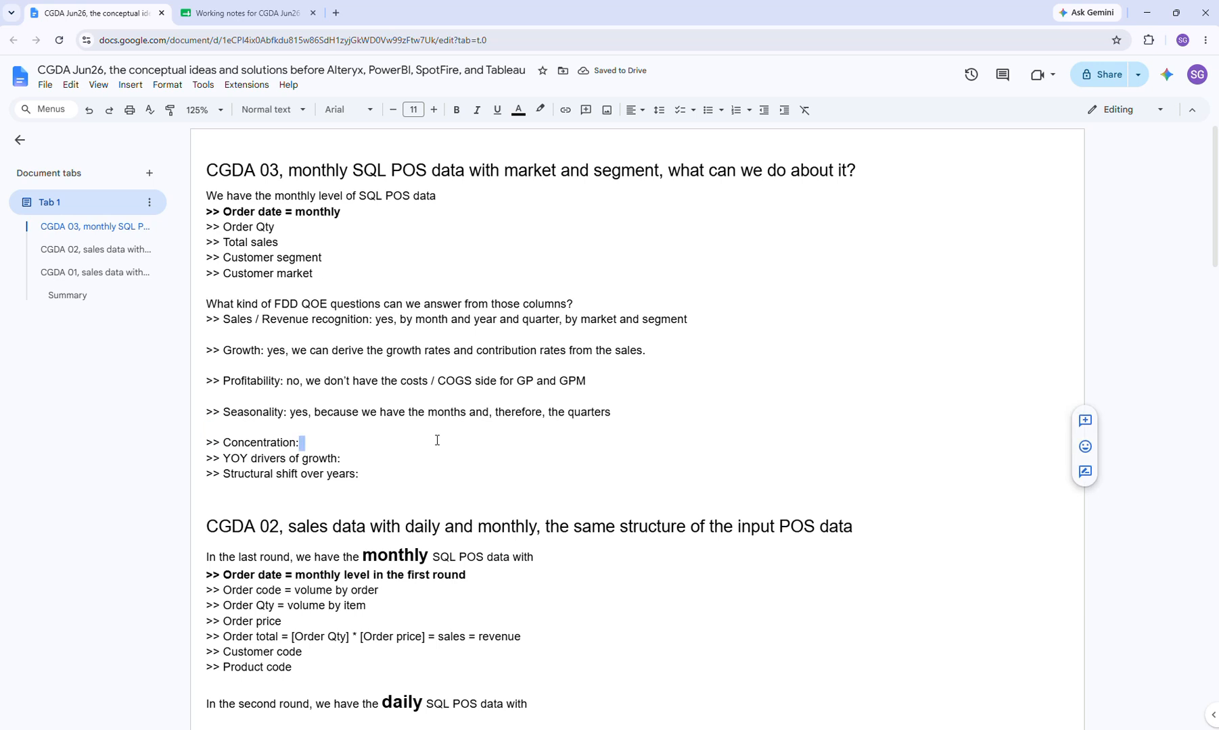
pyautogui.press('Return')
pyautogui.click(411, 437)
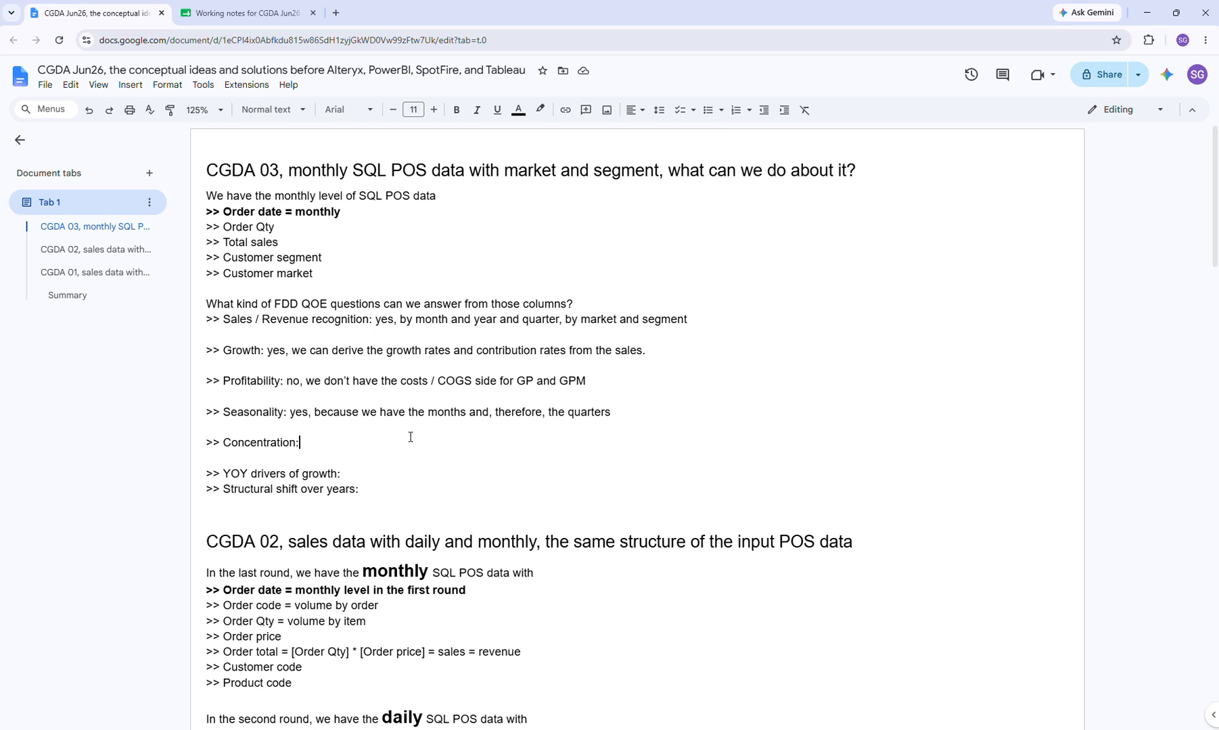
pyautogui.write('partially yes.')
pyautogui.write('We can see the contribution ')
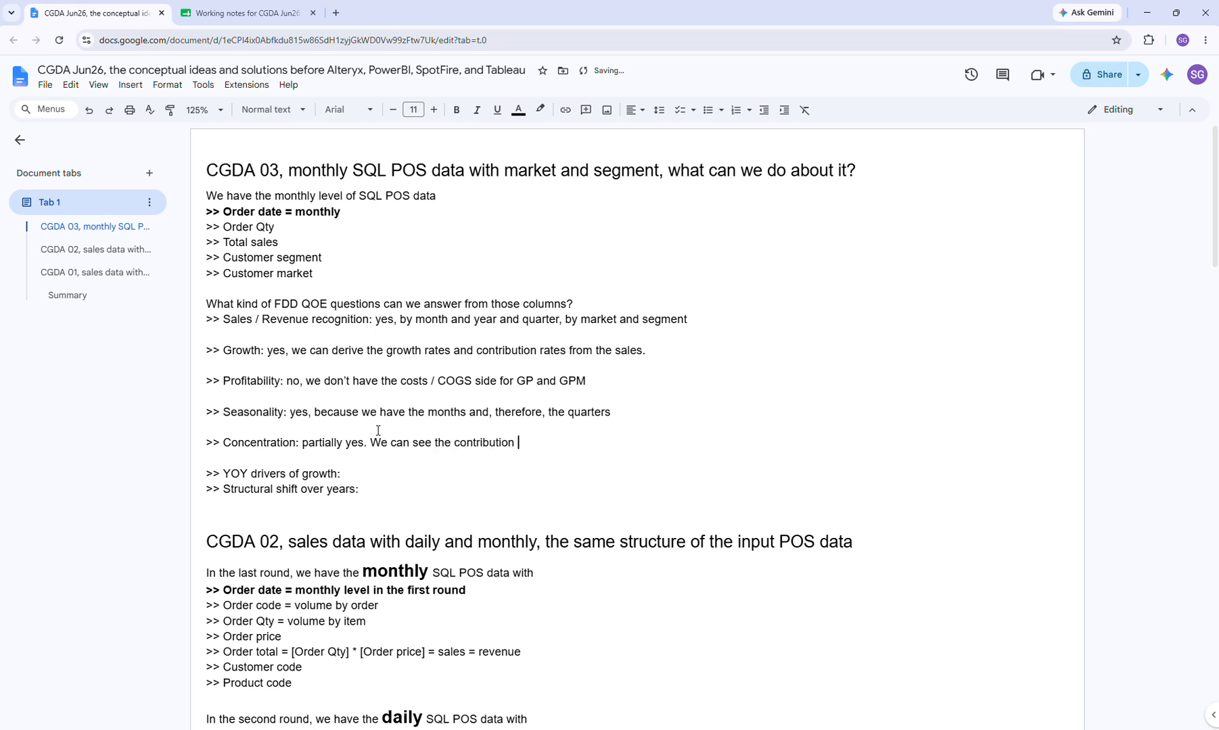
# Complete the Concentration answer with "of the markets. But we are not able to break it down by top customers (contributors) and others.".
pyautogui.write("of the markets. But we don't")
pyautogui.press('BackSpace')
pyautogui.press('BackSpace')
pyautogui.press('BackSpace')
pyautogui.press('BackSpace')
pyautogui.press('BackSpace')
pyautogui.press('BackSpace')
pyautogui.write('are not able to break t')
pyautogui.press('BackSpace')
pyautogui.write('it down by top custoe')
pyautogui.press('BackSpace')
pyautogui.write('mers ')
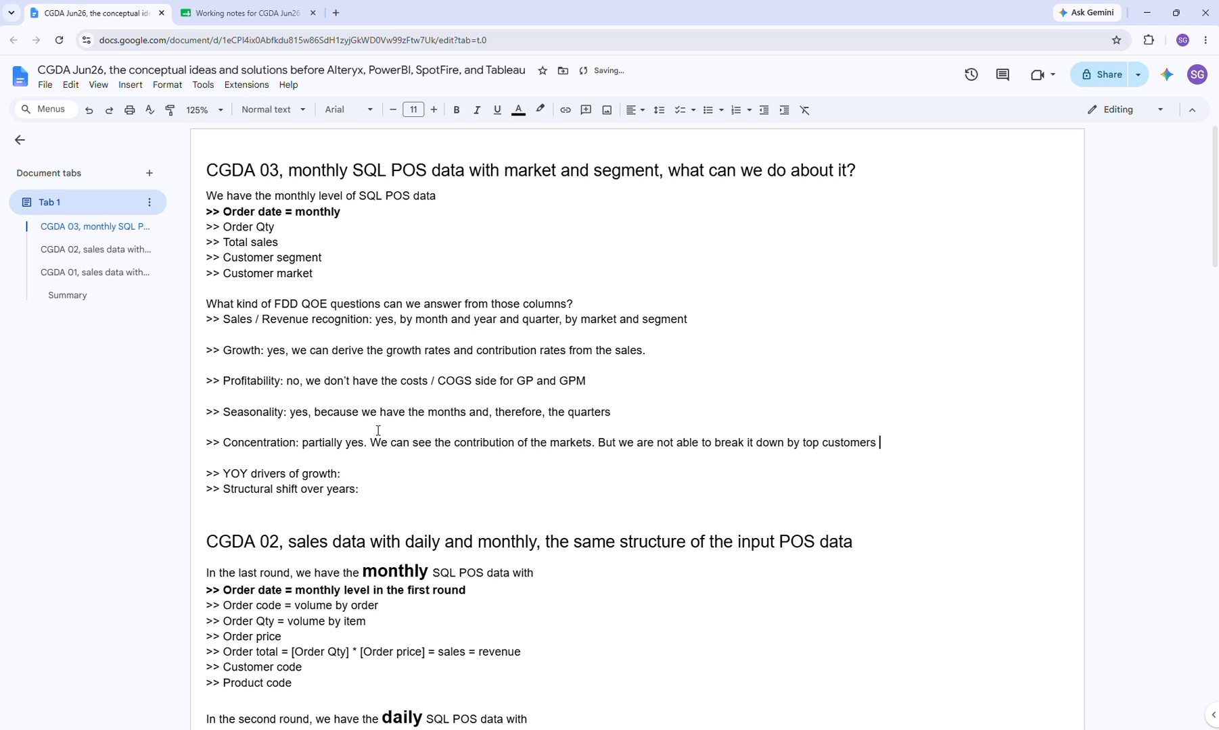
pyautogui.write('(contributors) and others.')
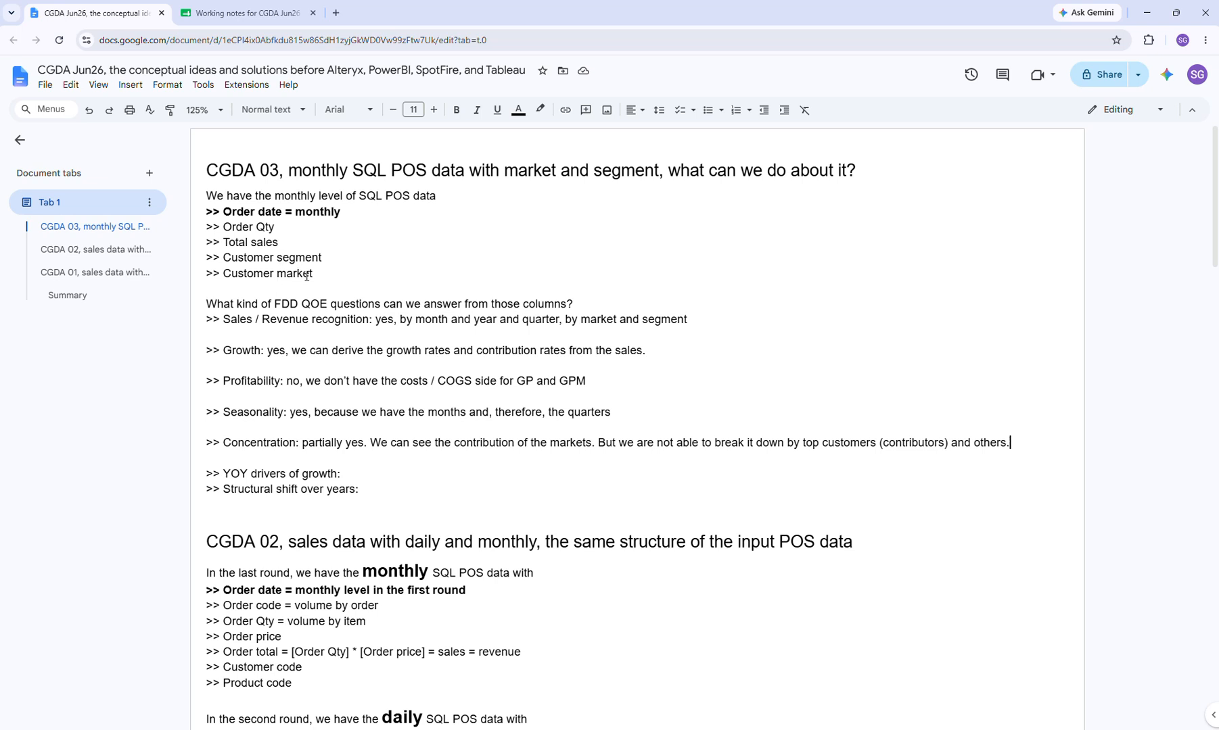
# Add a blank line below YOY drivers of growth and answer yes, stating that price/volume analysis can be performed.
pyautogui.click(409, 477)
pyautogui.press('Return')
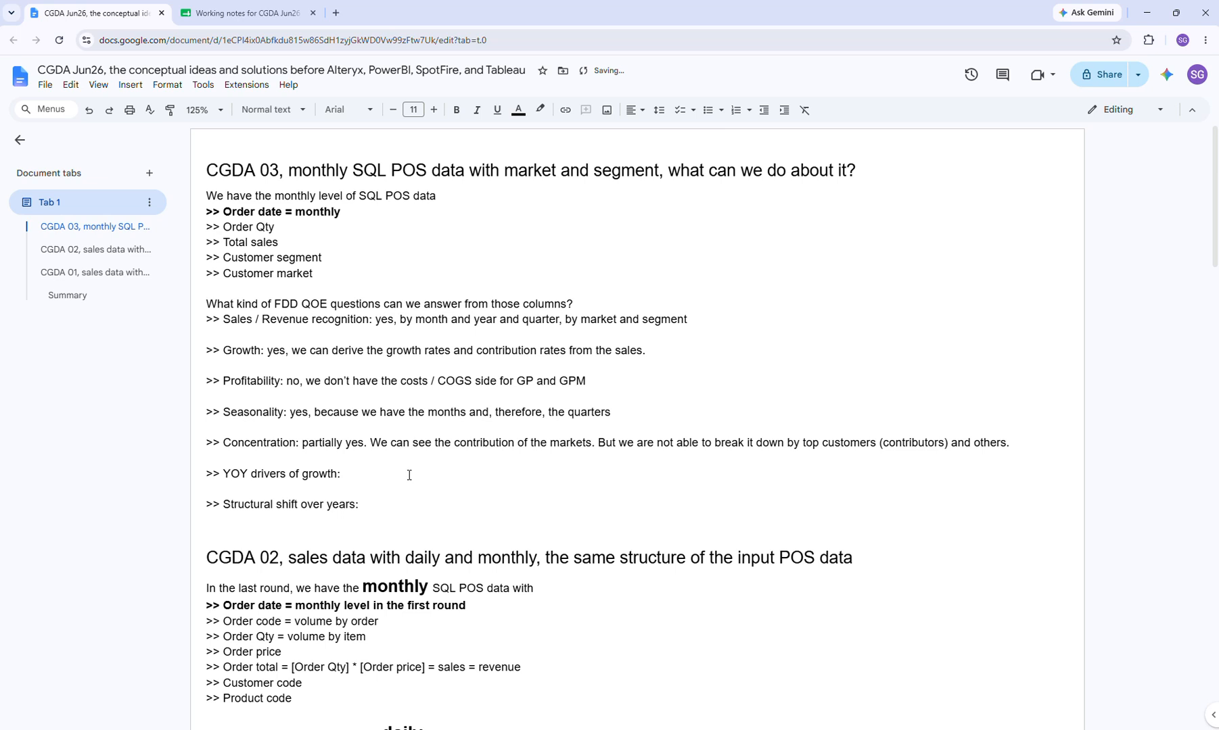
pyautogui.doubleClick(431, 479)
pyautogui.write('yes, we can can ')
pyautogui.write('underst')
pyautogui.press('BackSpace')
pyautogui.press('BackSpace')
pyautogui.press('BackSpace')
pyautogui.press('BackSpace')
pyautogui.press('BackSpace')
pyautogui.press('BackSpace')
pyautogui.write('perform ')
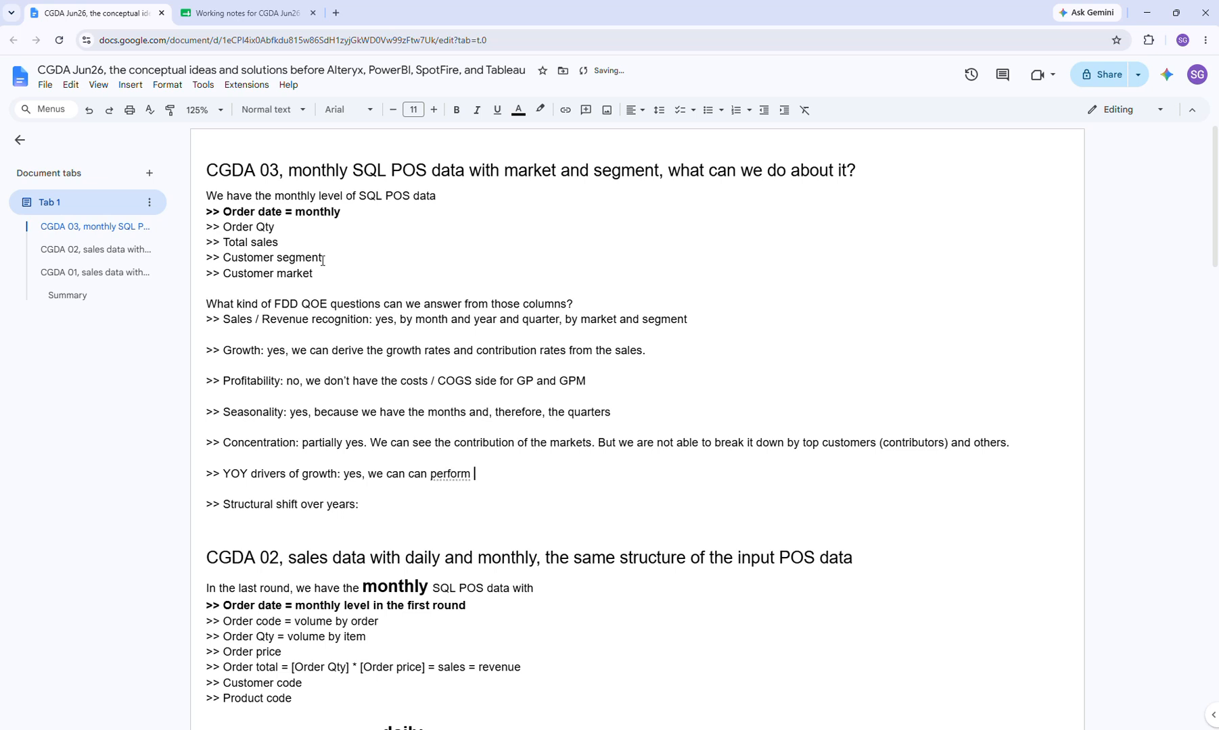
pyautogui.write('price/volume analysis.')
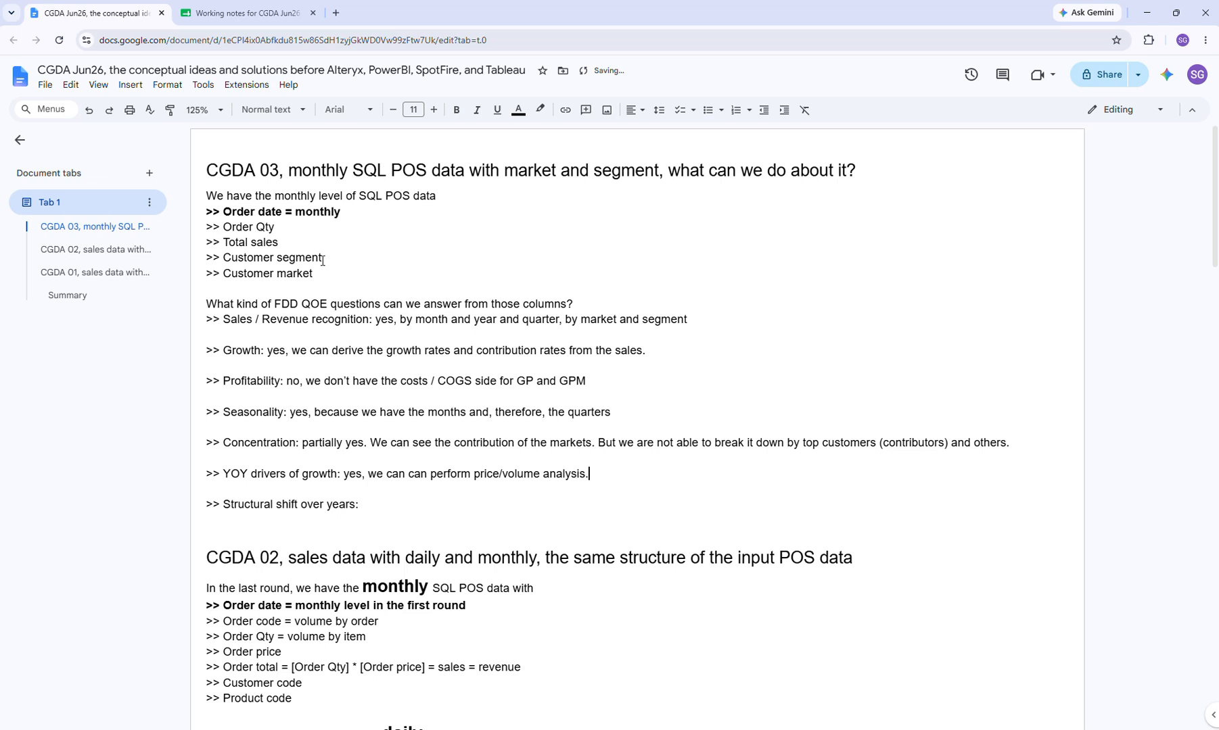
# Append "We have the sales [Total sales] and we have volume [Order Qty] to derive the [Basket Size] from those two." to the YOY answer.
pyautogui.write(' We have the sales')
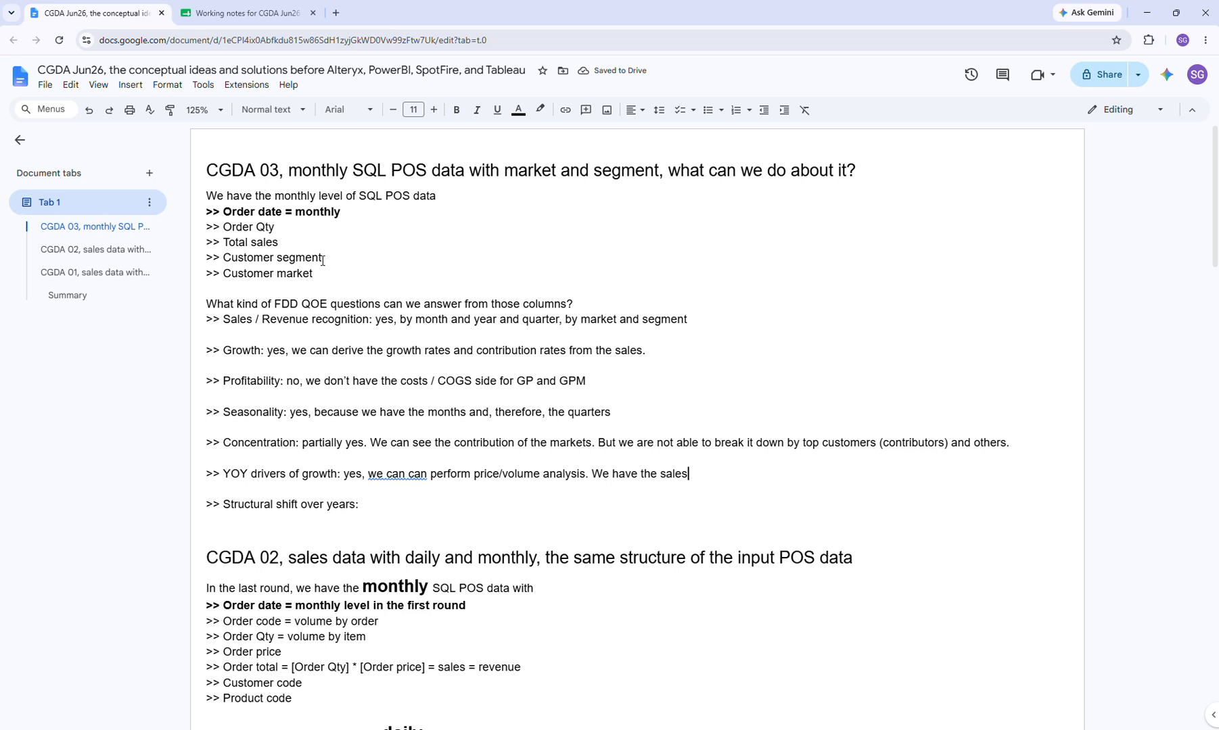
pyautogui.write('[Total sales] and we have volume [Or')
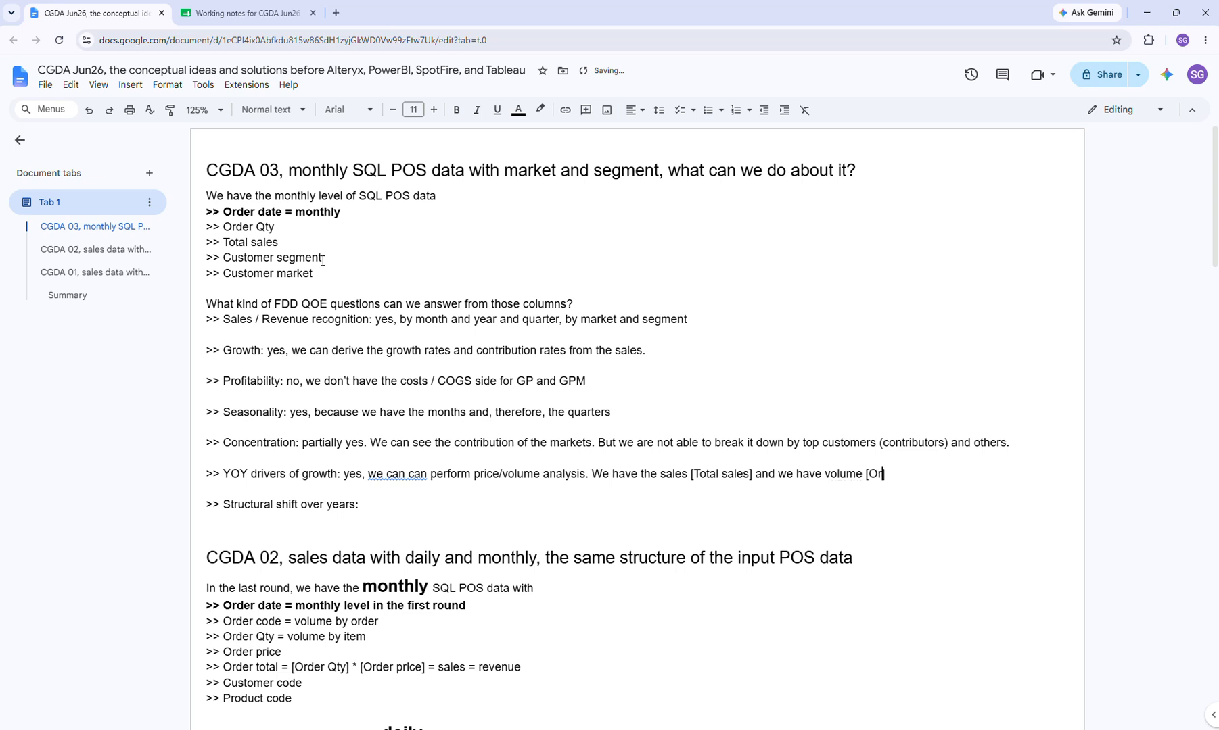
pyautogui.write('der Qty] to pe')
pyautogui.press('BackSpace')
pyautogui.press('BackSpace')
pyautogui.write('derive the')
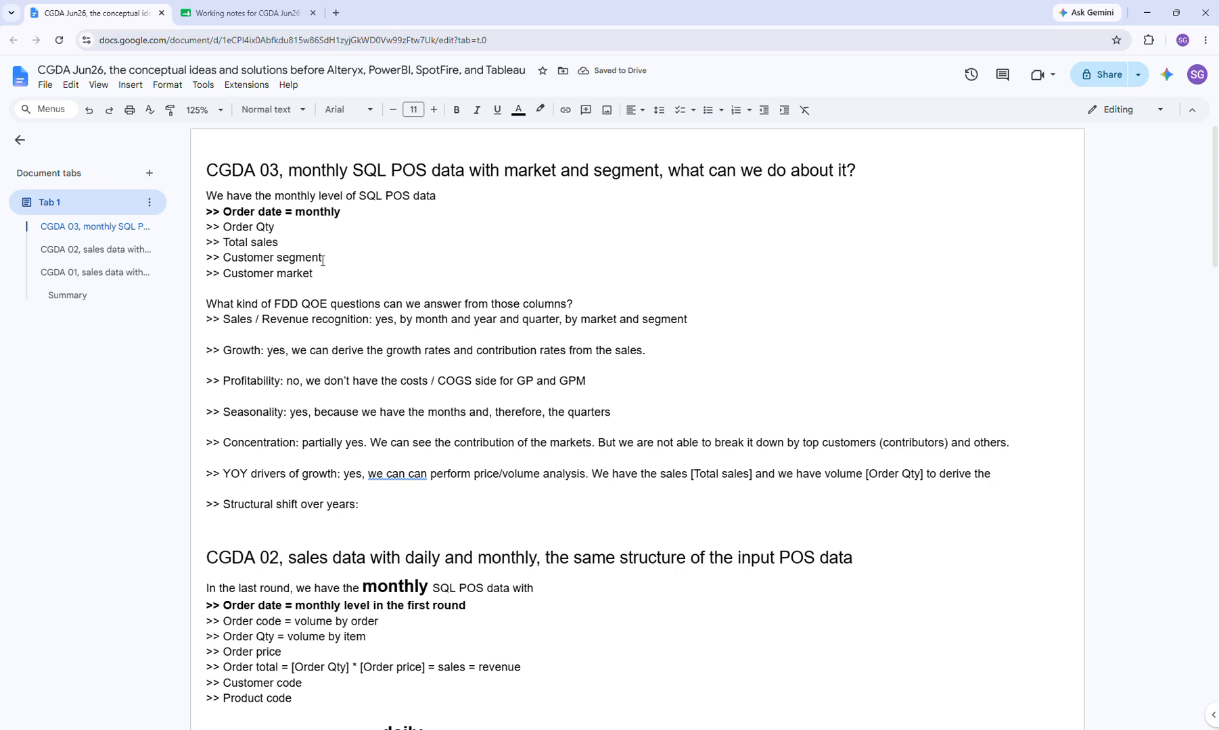
pyautogui.write('[Basket Size)')
pyautogui.press('BackSpace')
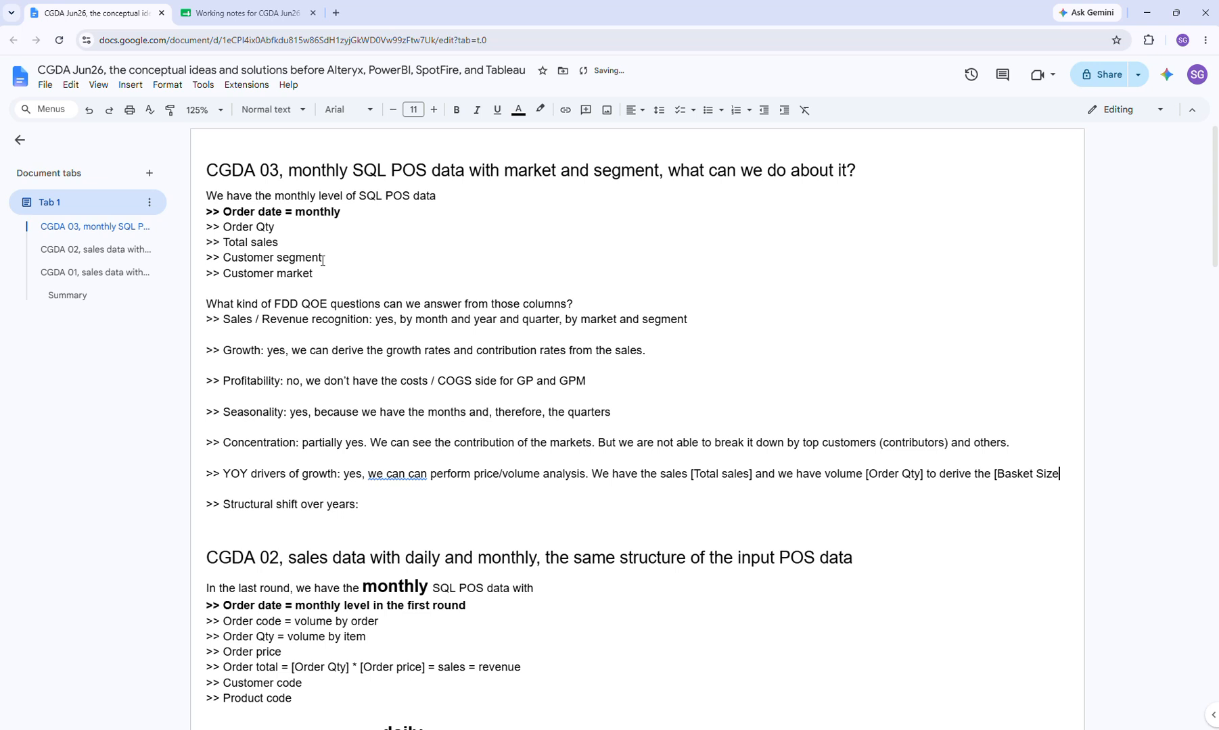
pyautogui.write('] fro')
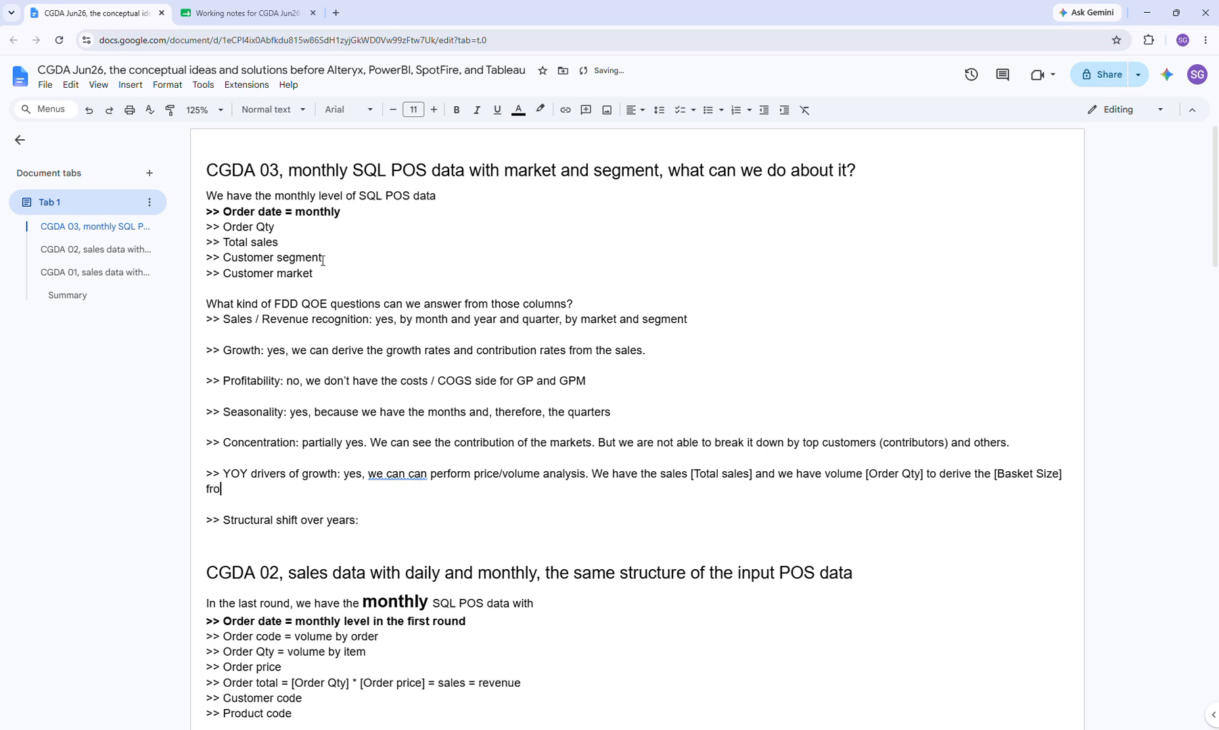
pyautogui.write('m those two.')
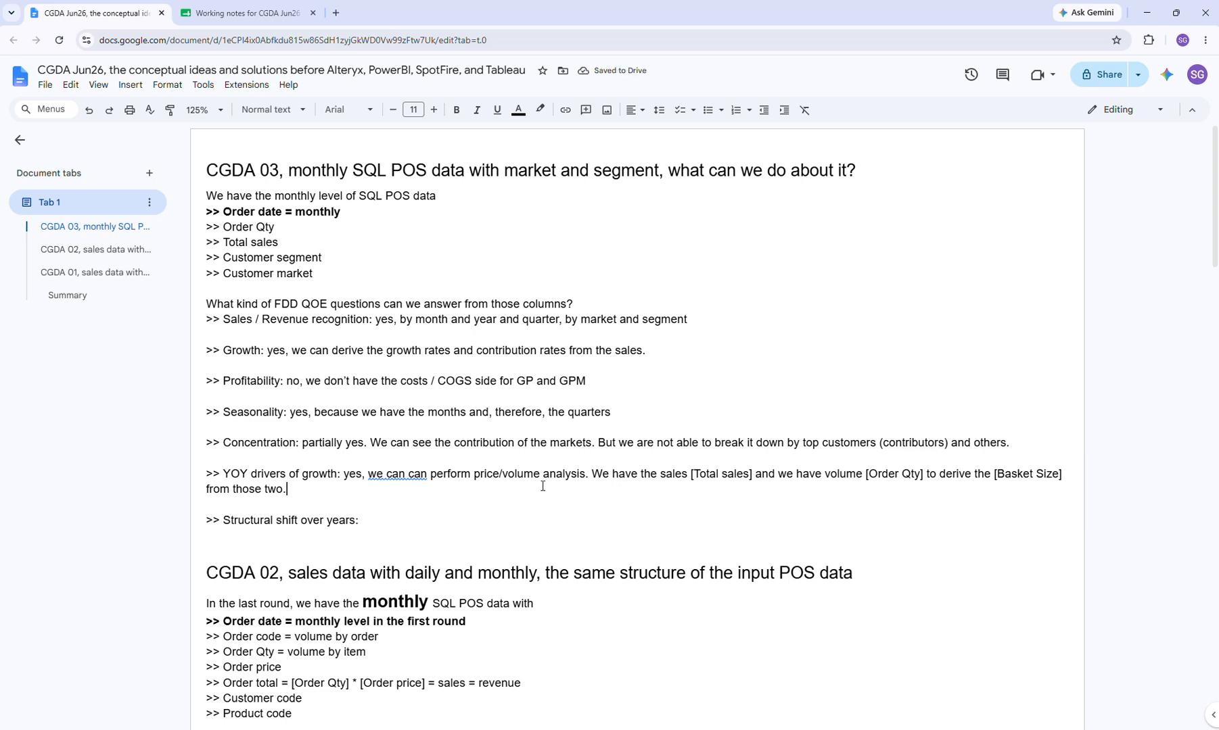
# Remove the duplicated word "can" from the YOY drivers of growth answer.
pyautogui.click(406, 475)
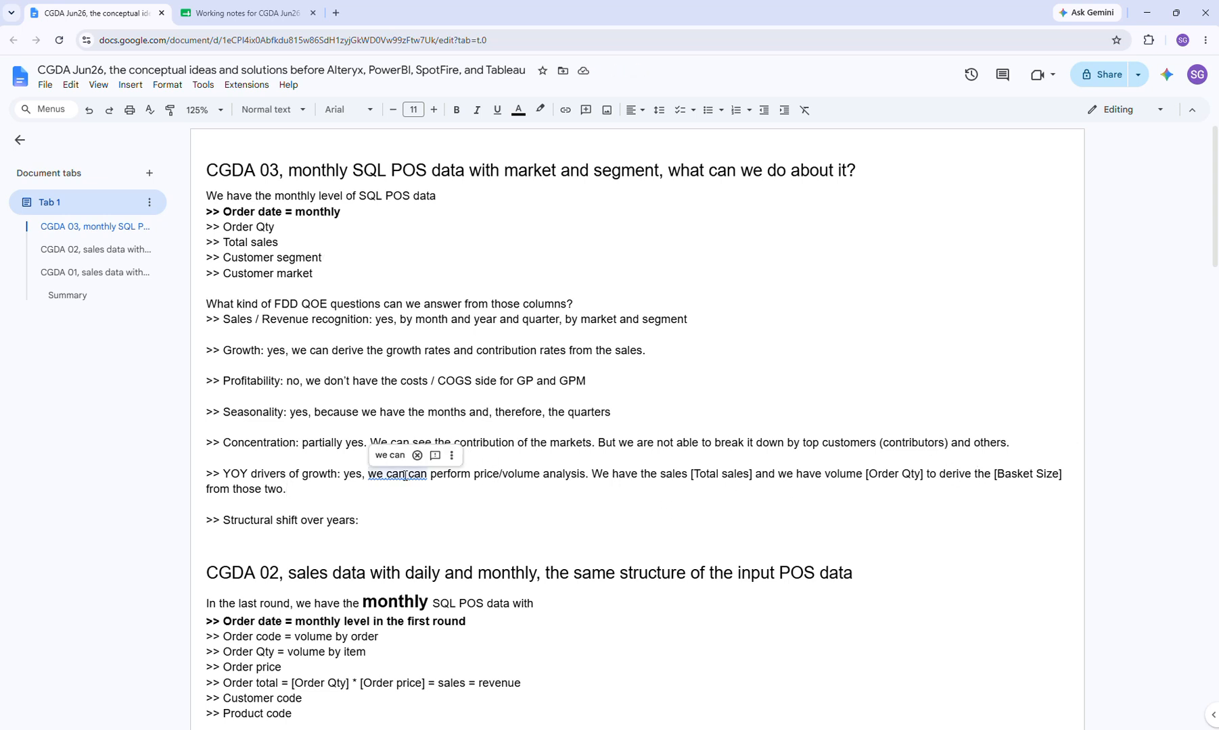
pyautogui.press('BackSpace')
pyautogui.press('BackSpace')
pyautogui.press('BackSpace')
pyautogui.press('BackSpace')
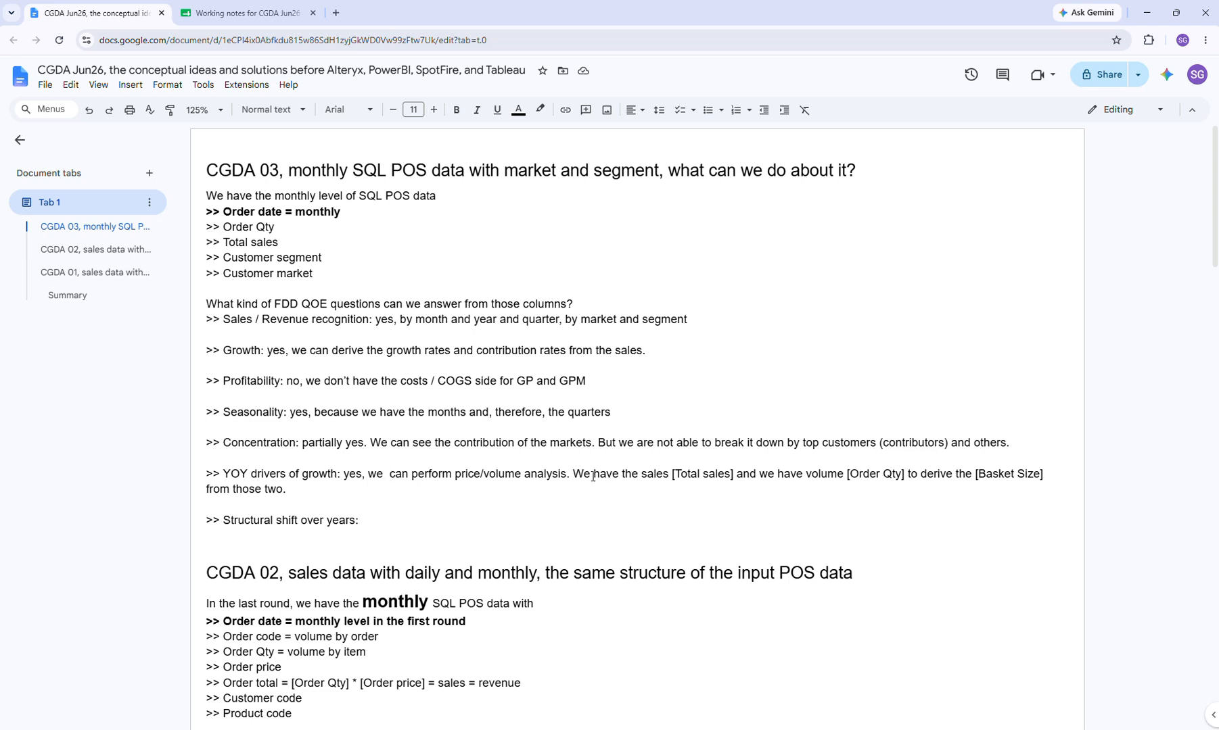
# Answer the structural shift question with "yes, we can draw the contribution rates by market and by market and segments to see the replacement".
pyautogui.click(354, 473)
pyautogui.click(379, 520)
pyautogui.write('yes, we can draw the contribut')
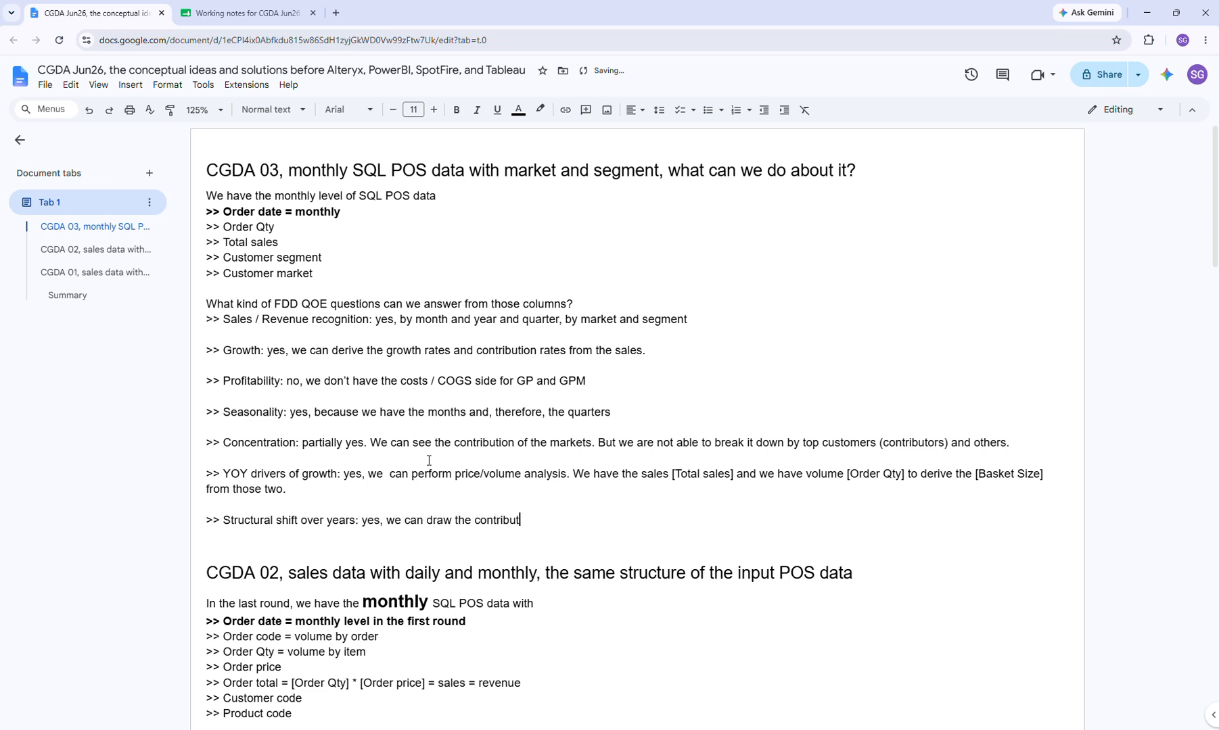
pyautogui.write('ion rates by market and by market and segments to se')
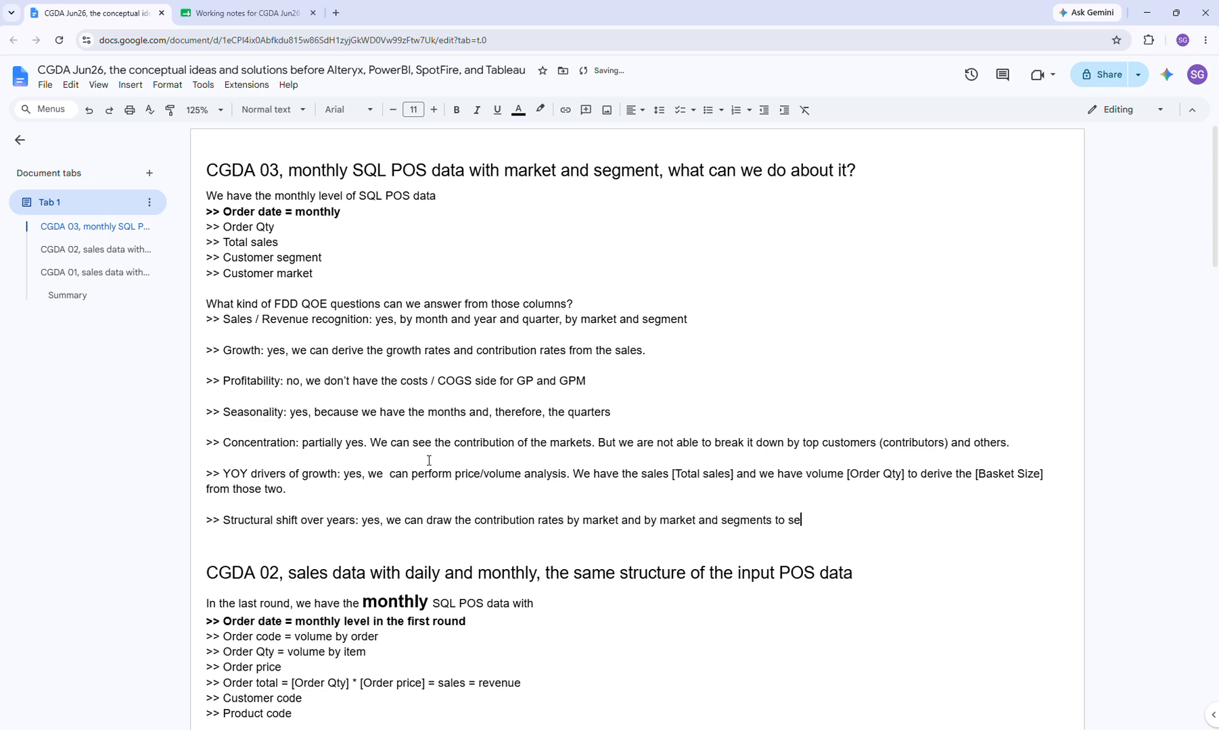
pyautogui.write('e the replacement and')
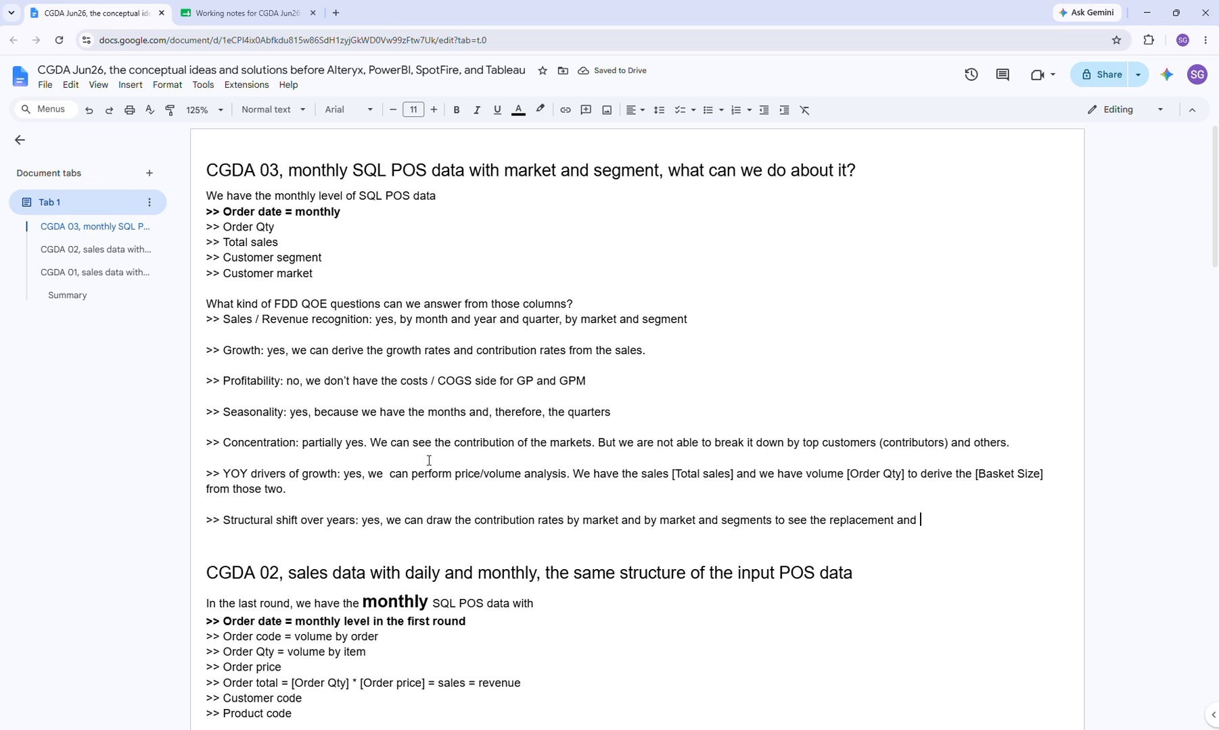
# Complete the structural shift answer after "replacement" with "/ shifts over the years in the categories.".
pyautogui.press('BackSpace')
pyautogui.press('BackSpace')
pyautogui.press('BackSpace')
pyautogui.press('BackSpace')
pyautogui.press('BackSpace')
pyautogui.write('/ shifts over the ')
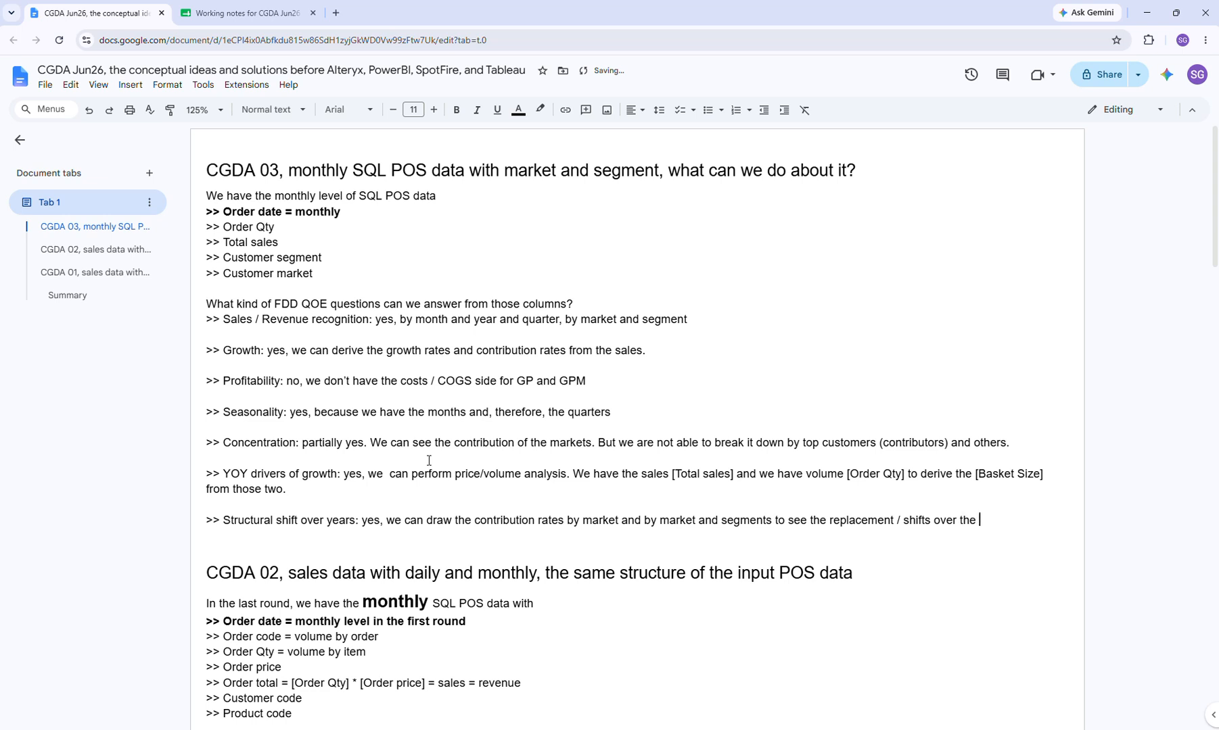
pyautogui.write('years in the segment')
pyautogui.press('BackSpace')
pyautogui.press('BackSpace')
pyautogui.press('BackSpace')
pyautogui.press('BackSpace')
pyautogui.press('BackSpace')
pyautogui.press('BackSpace')
pyautogui.press('BackSpace')
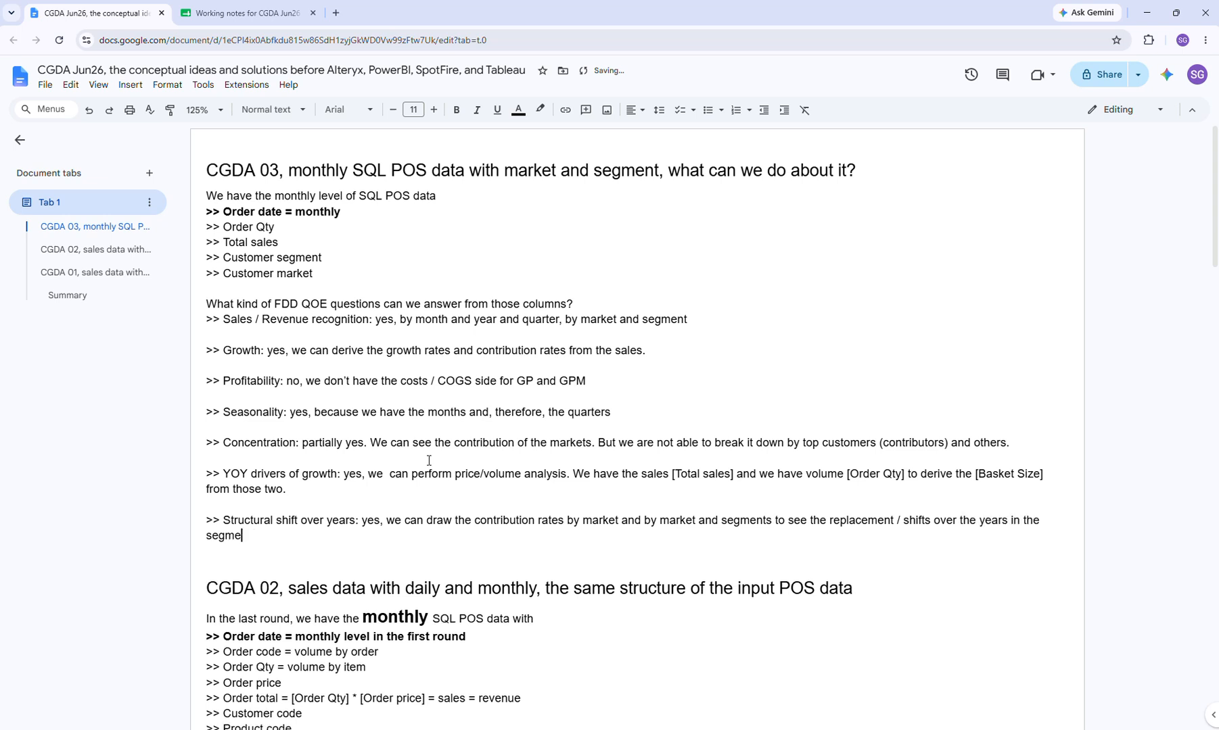
pyautogui.write('c')
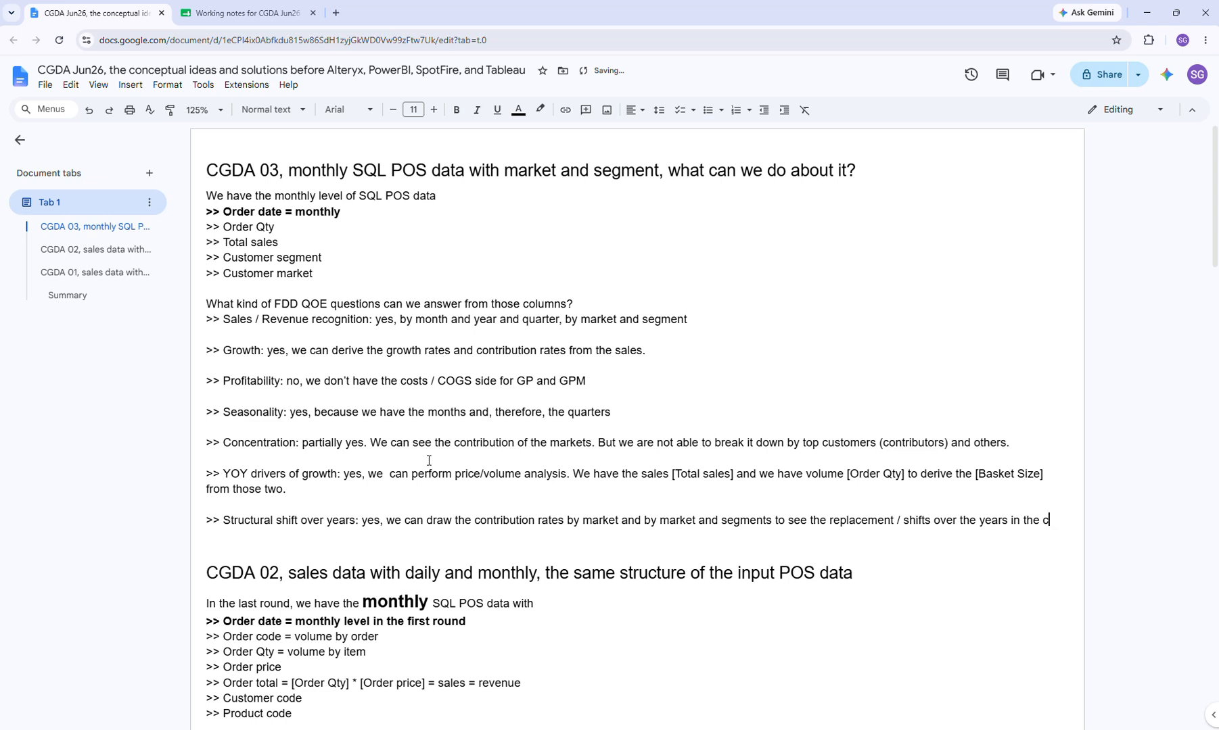
pyautogui.write('ategories.')
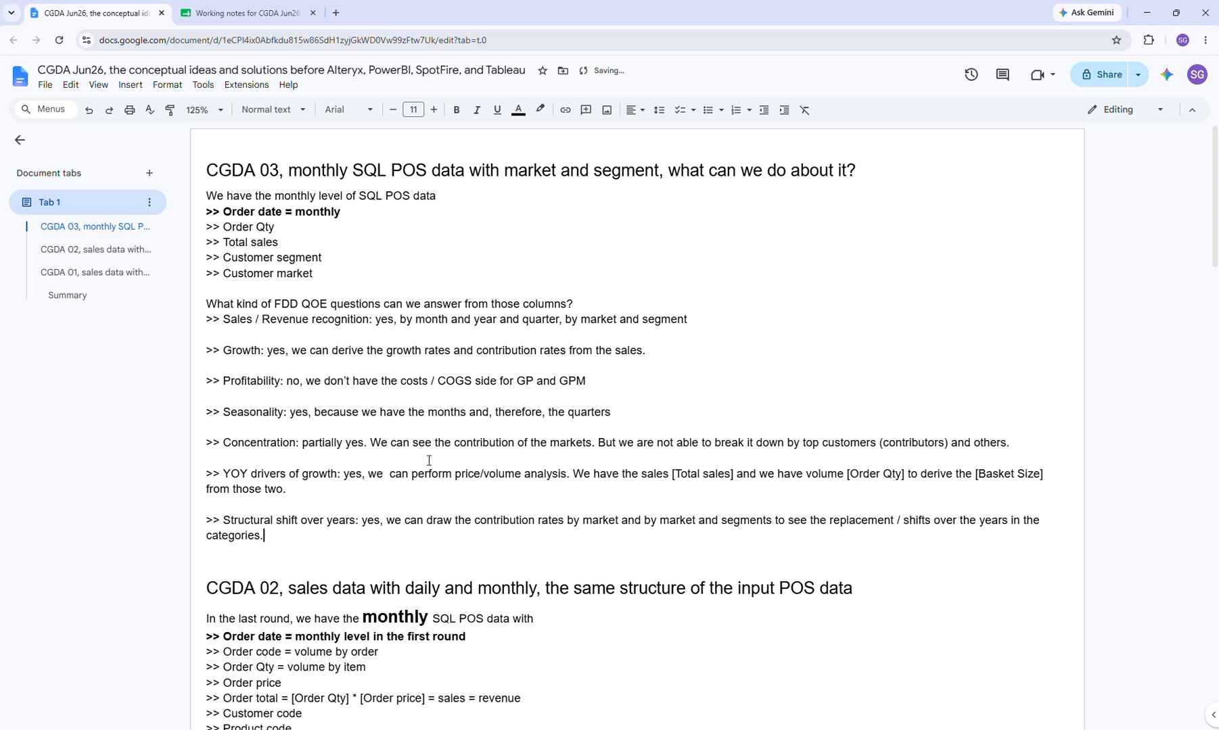
# Insert a blank line between the FDD QOE question and the Sales / Revenue recognition answer.
pyautogui.doubleClick(605, 299)
pyautogui.press('Return')
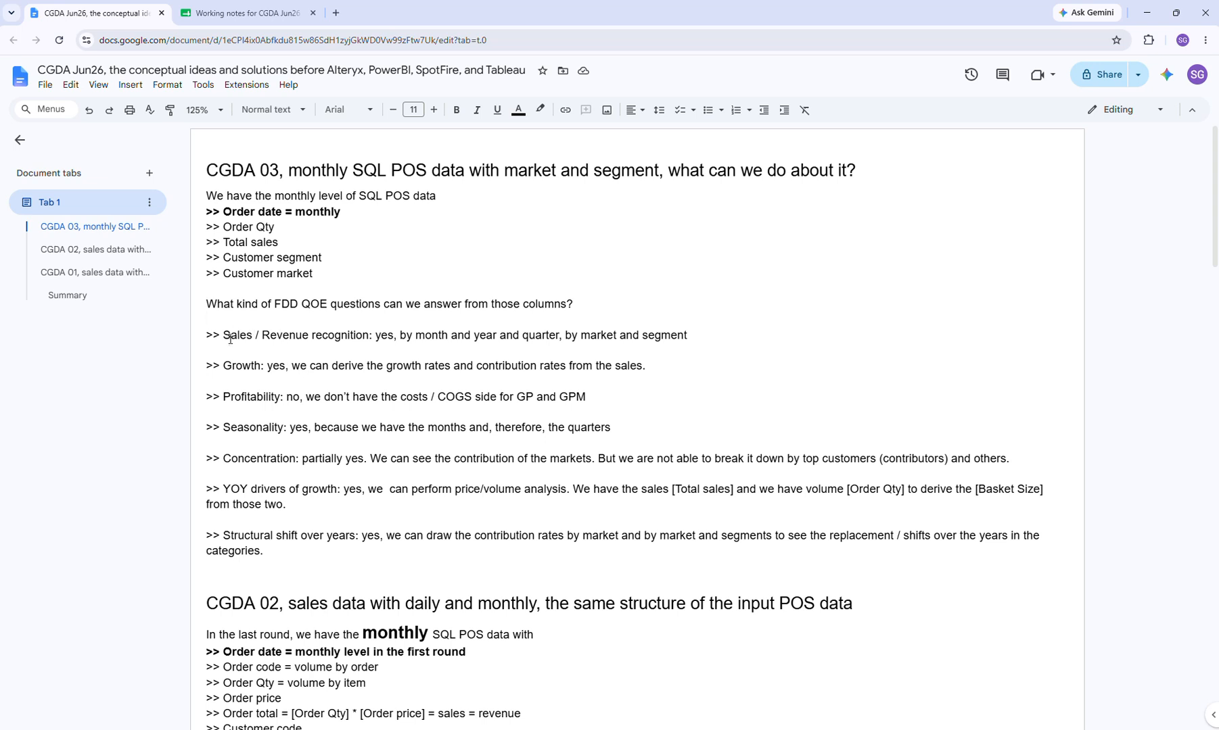
pyautogui.click(290, 552)
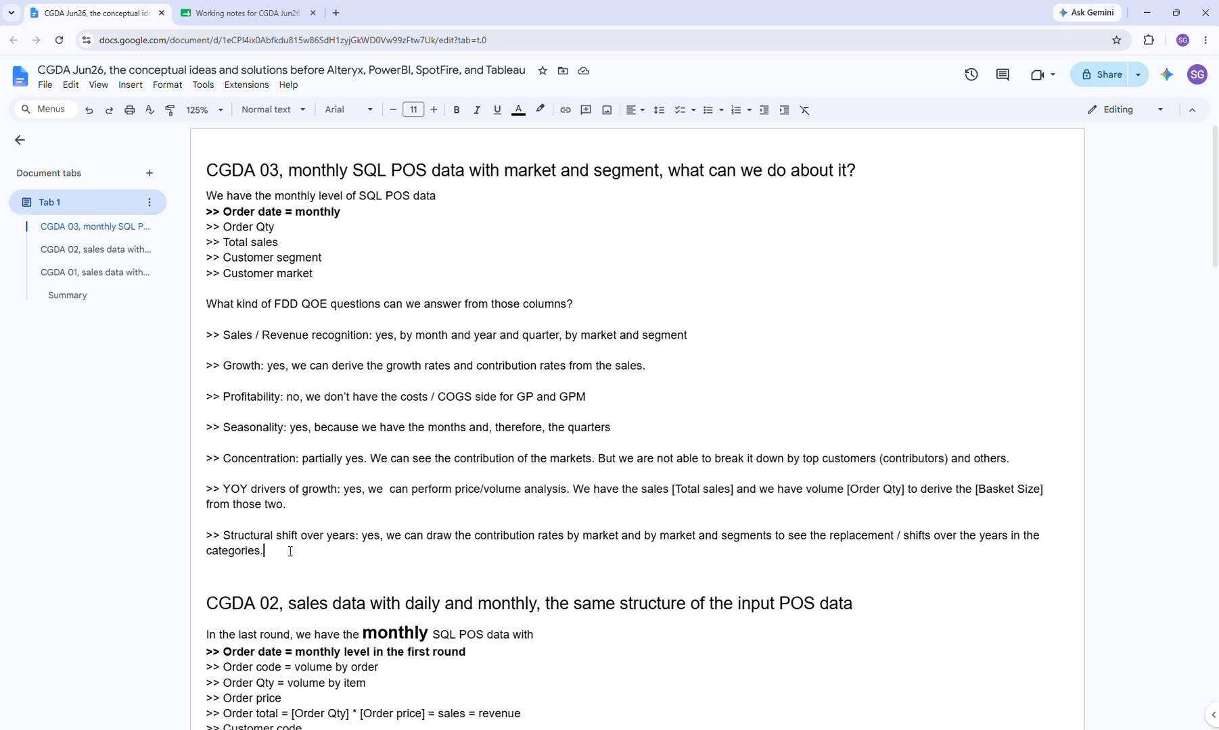